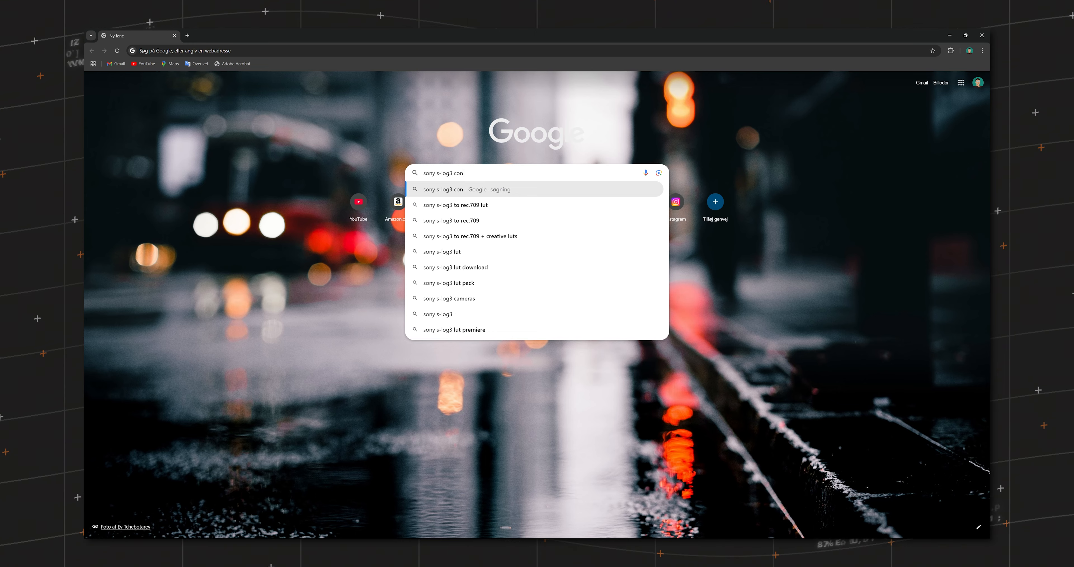
Step: Search Google for "sony s-log3 conversion lut" and open the Sony LUTs section of Sony's LUT Library page
{"action": "type", "text": "lut"}
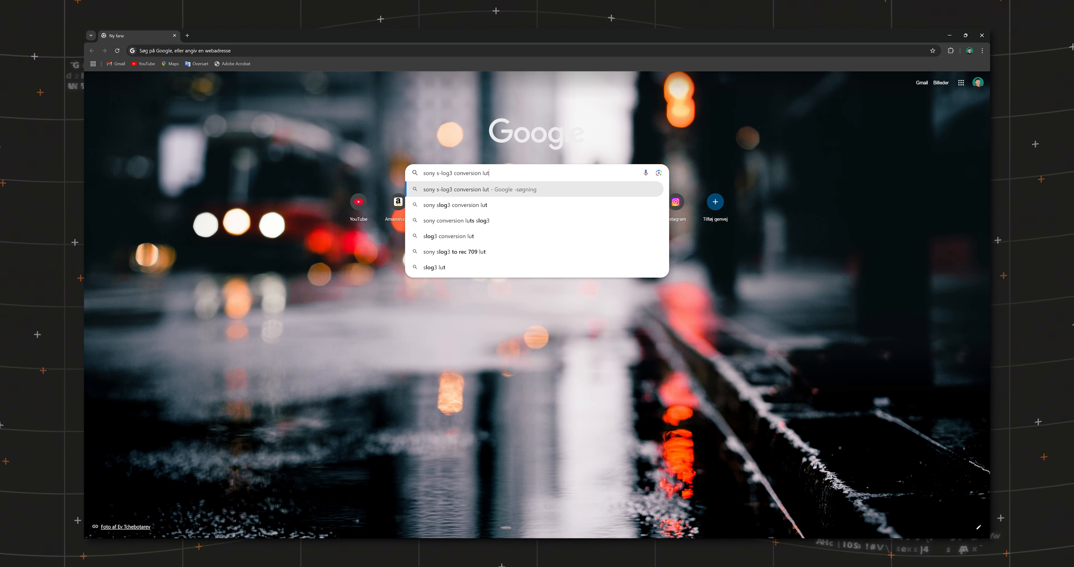
{"action": "key", "text": "Return"}
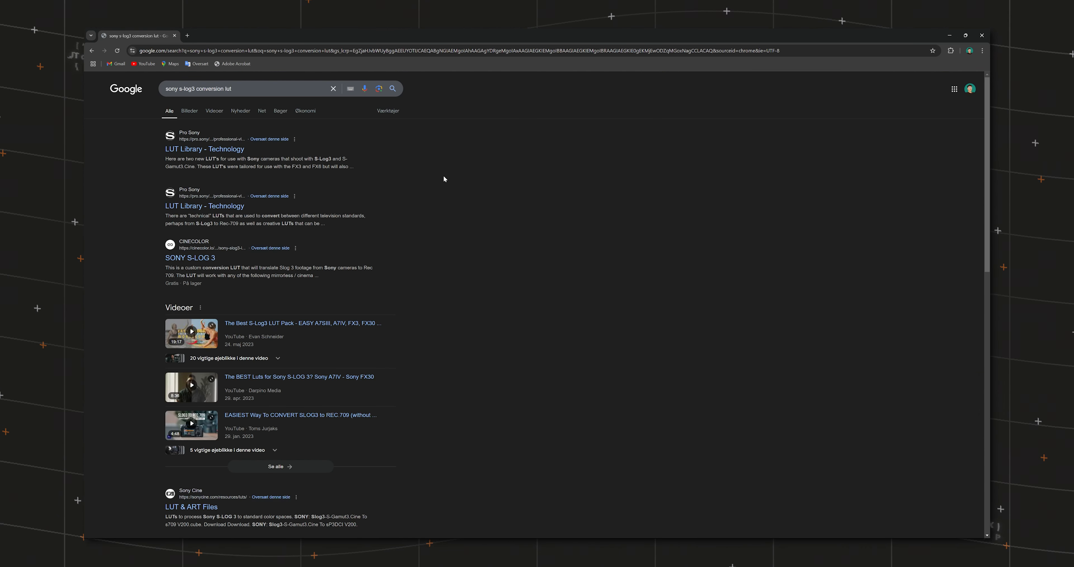
{"action": "left_click", "coordinate": [212, 149]}
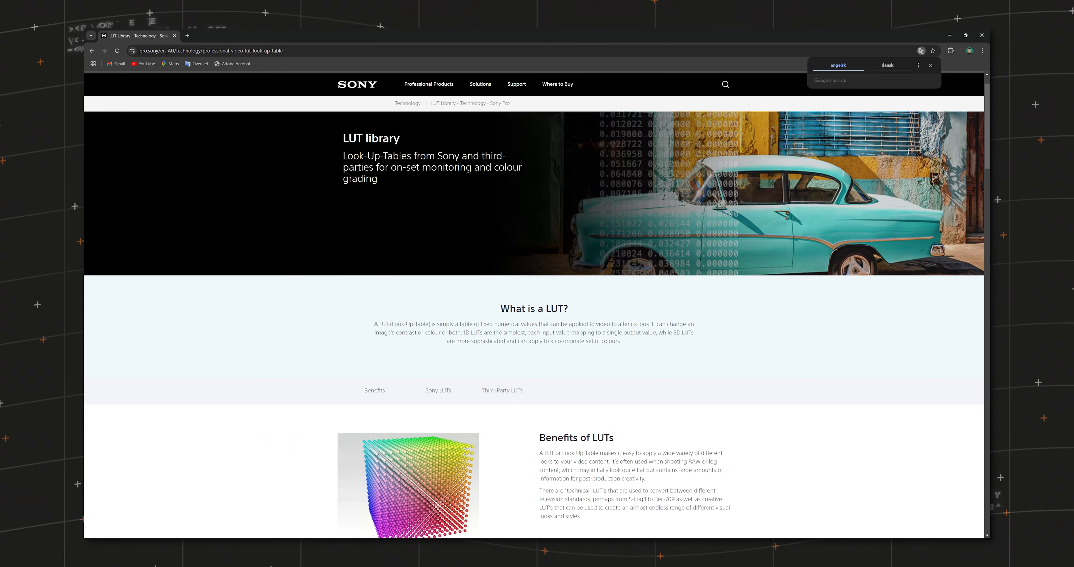
{"action": "left_click", "coordinate": [438, 390]}
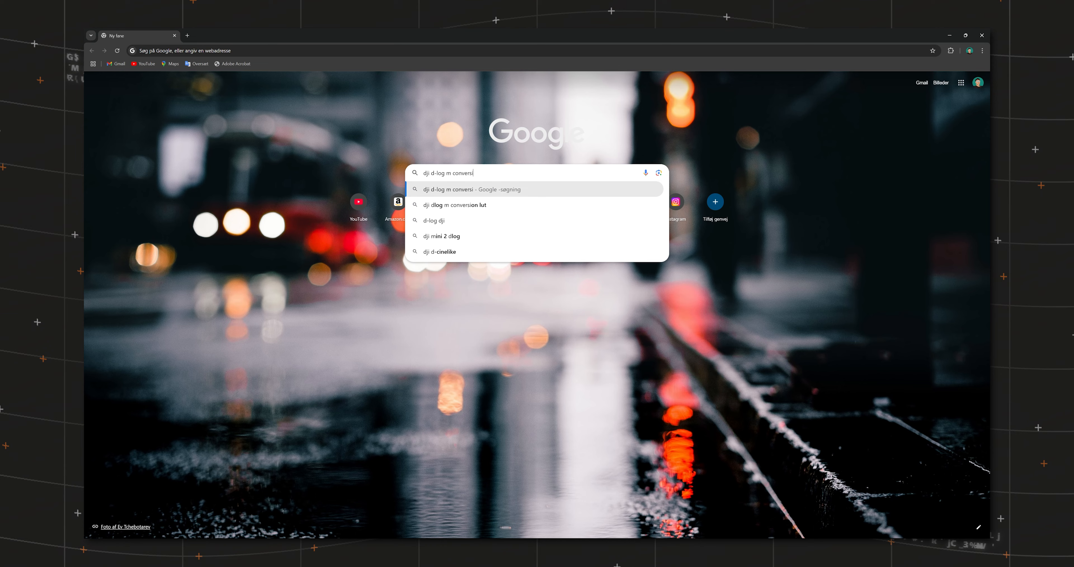
Step: Search for "dji d-log m conversion lut" and open the Windows download of the DJI Mavic 3 D-Log M to Rec.709 LUT
{"action": "type", "text": "on lut"}
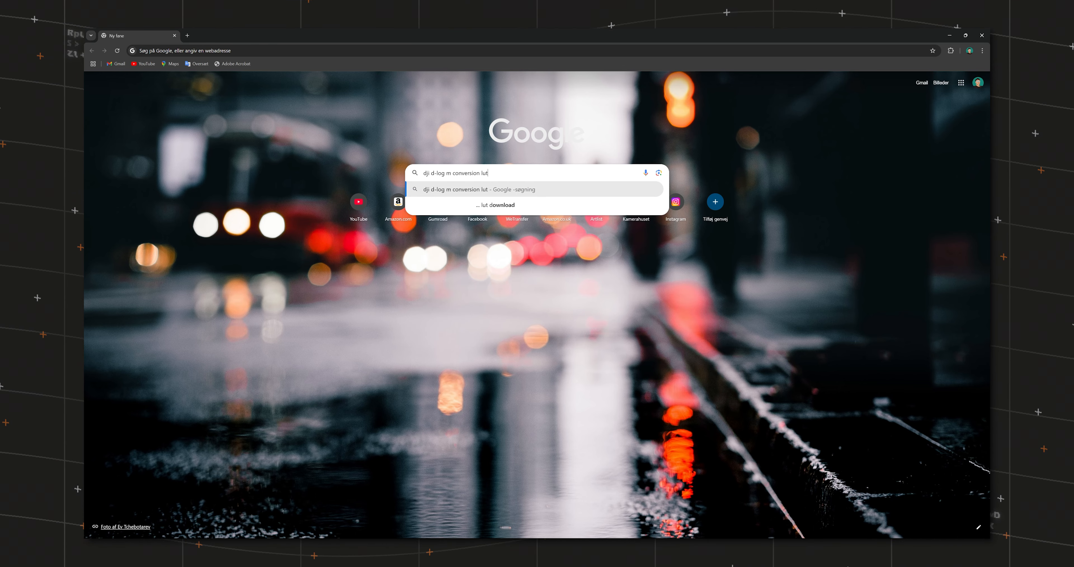
{"action": "key", "text": "Return"}
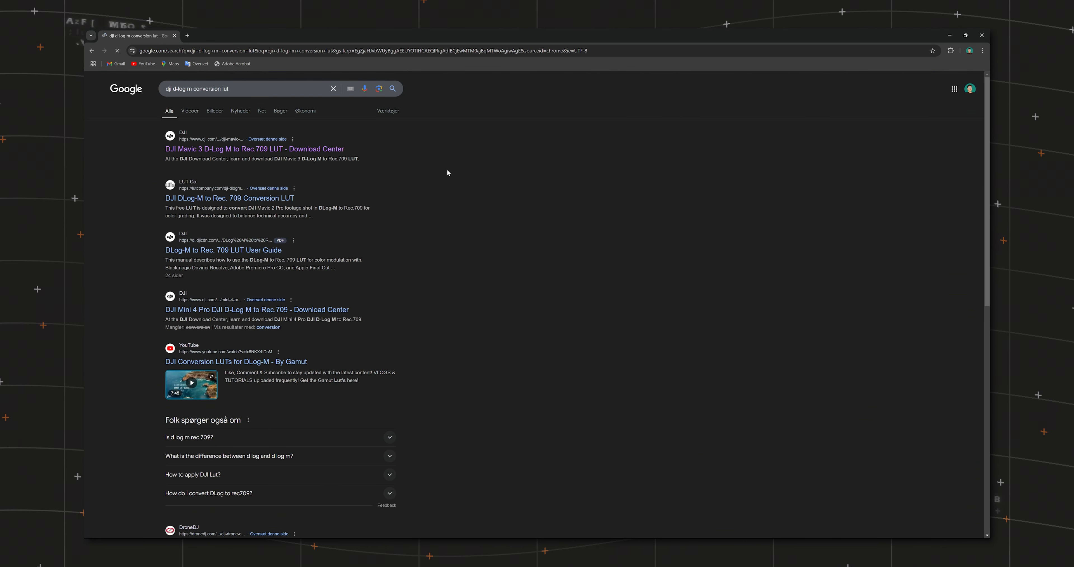
{"action": "left_click", "coordinate": [273, 149]}
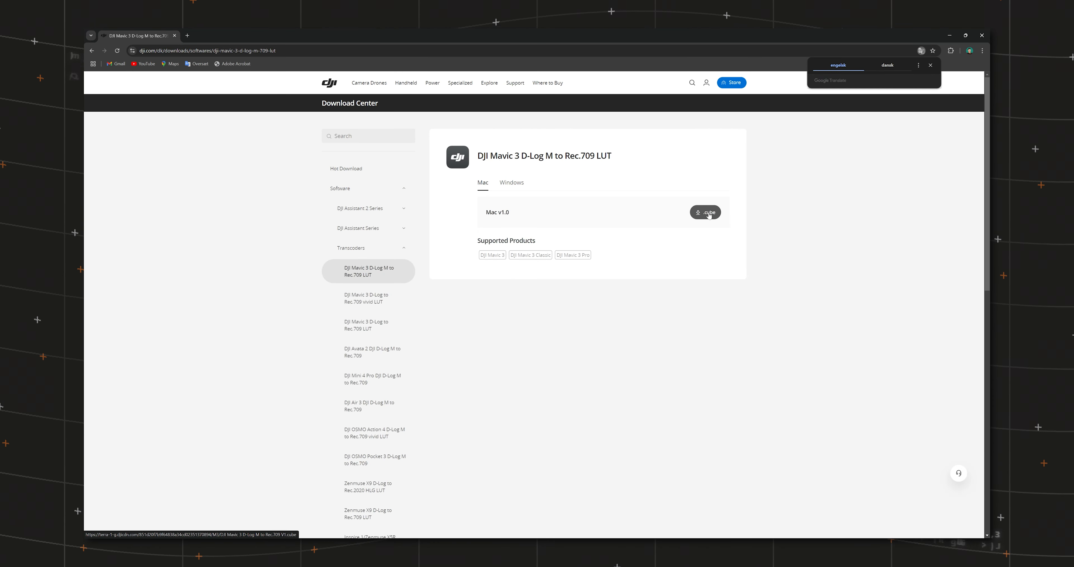
{"action": "left_click", "coordinate": [513, 183]}
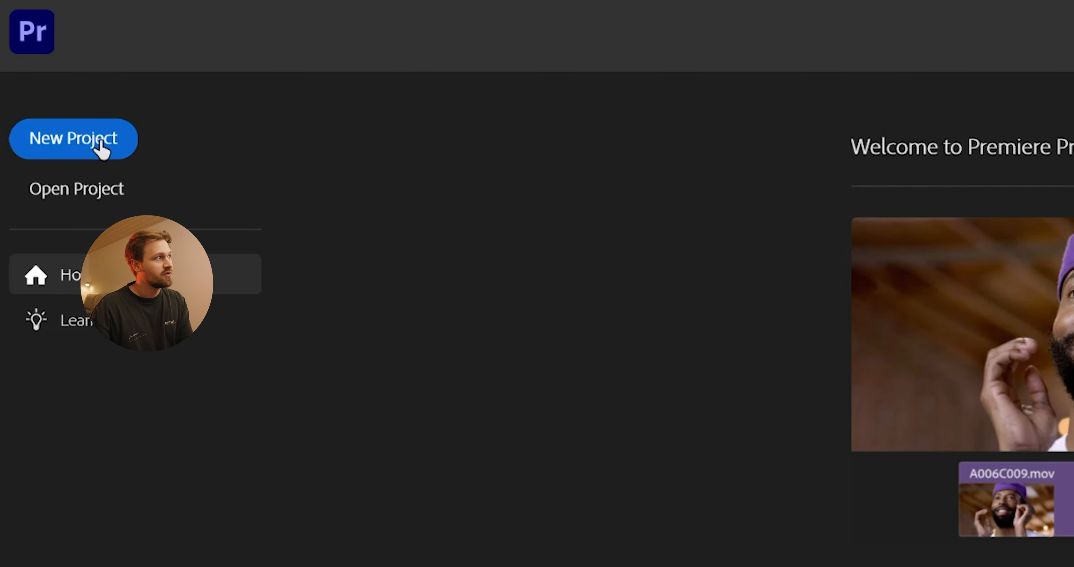
Step: Create the new project EEU_howtocolorgrade in Premiere Pro and switch to the Essentials workspace
{"action": "left_click", "coordinate": [100, 147]}
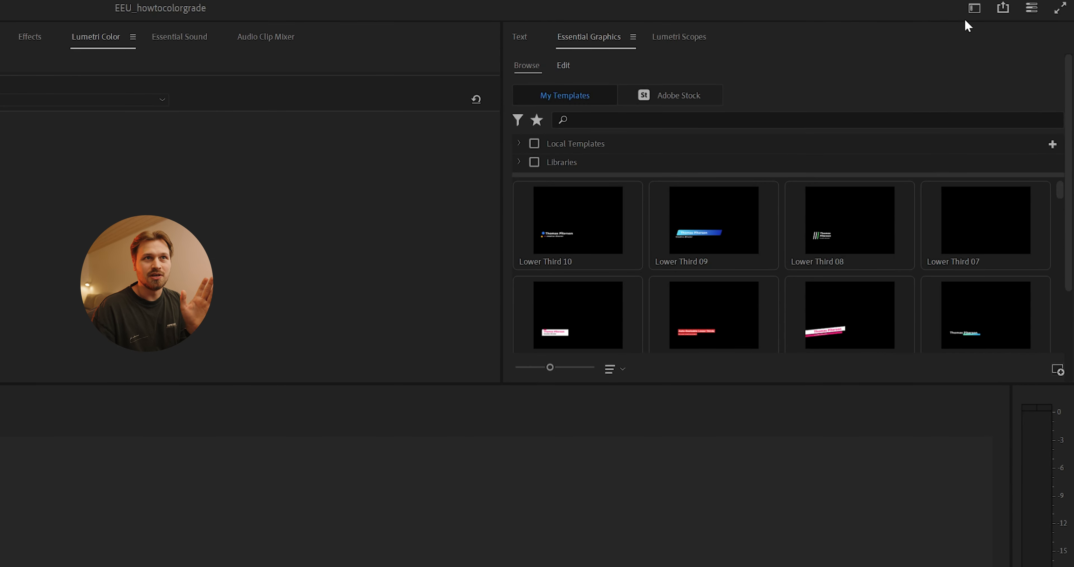
{"action": "left_click", "coordinate": [965, 15]}
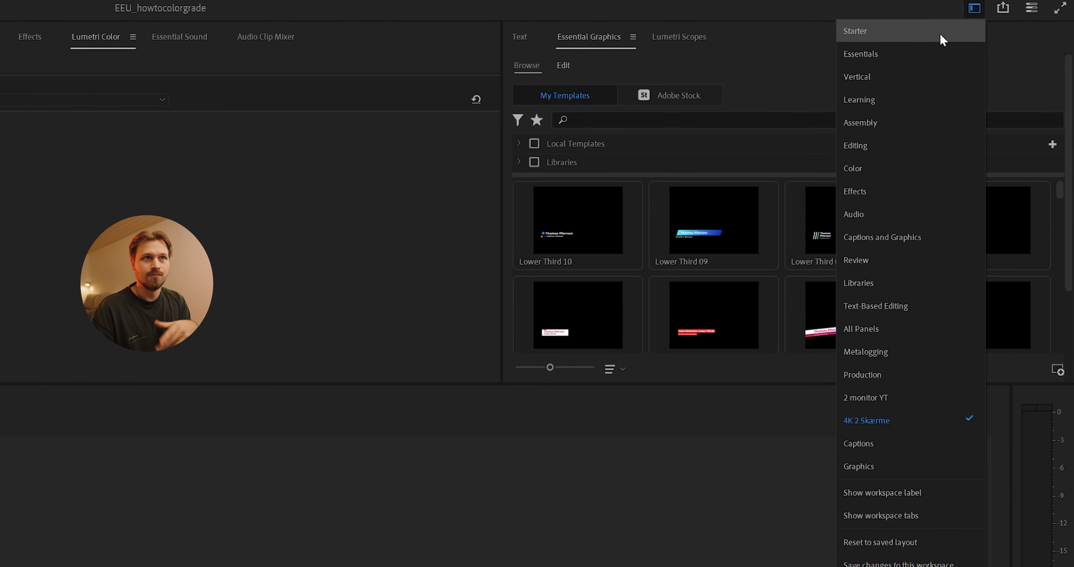
{"action": "left_click", "coordinate": [910, 62]}
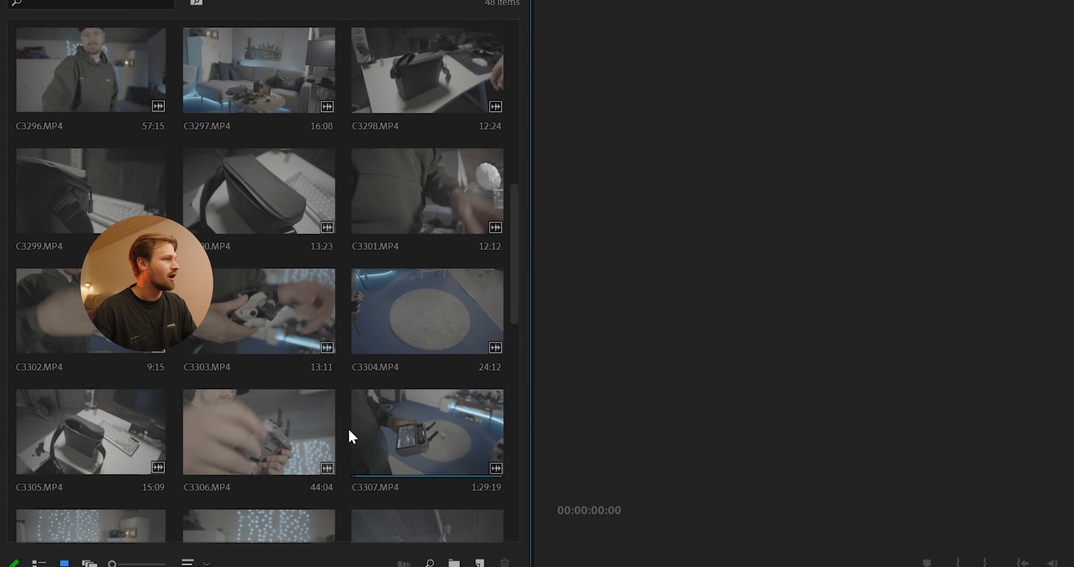
Step: Create a sequence from the drone clip C3309.MP4 in the A7IV B-roll footage bin
{"action": "scroll", "coordinate": [348, 434], "scroll_direction": "down", "scroll_amount": 2}
{"action": "scroll", "coordinate": [301, 438], "scroll_direction": "down", "scroll_amount": 2}
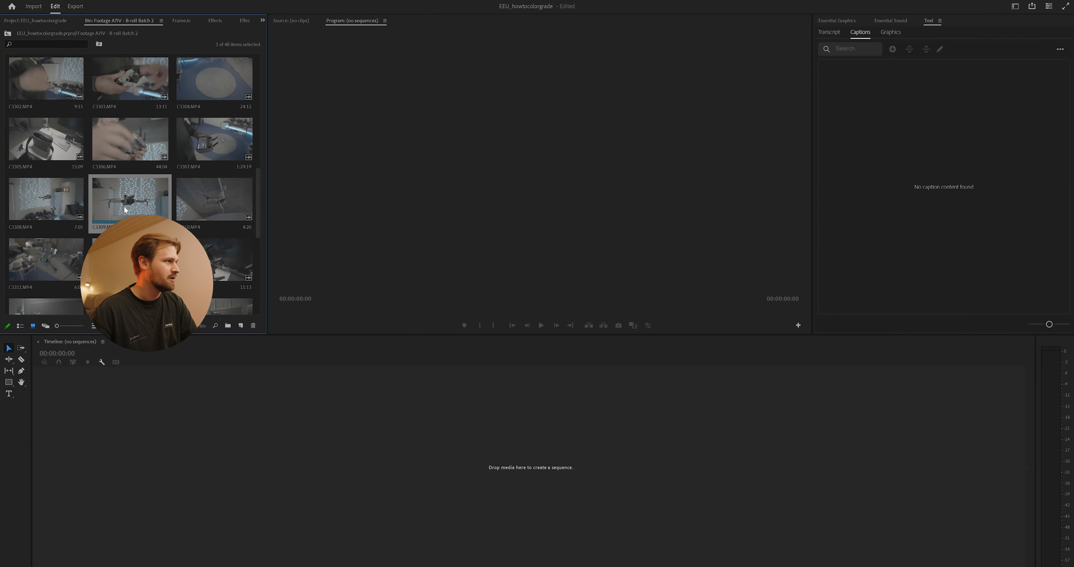
{"action": "left_click_drag", "start_coordinate": [125, 198], "coordinate": [175, 447]}
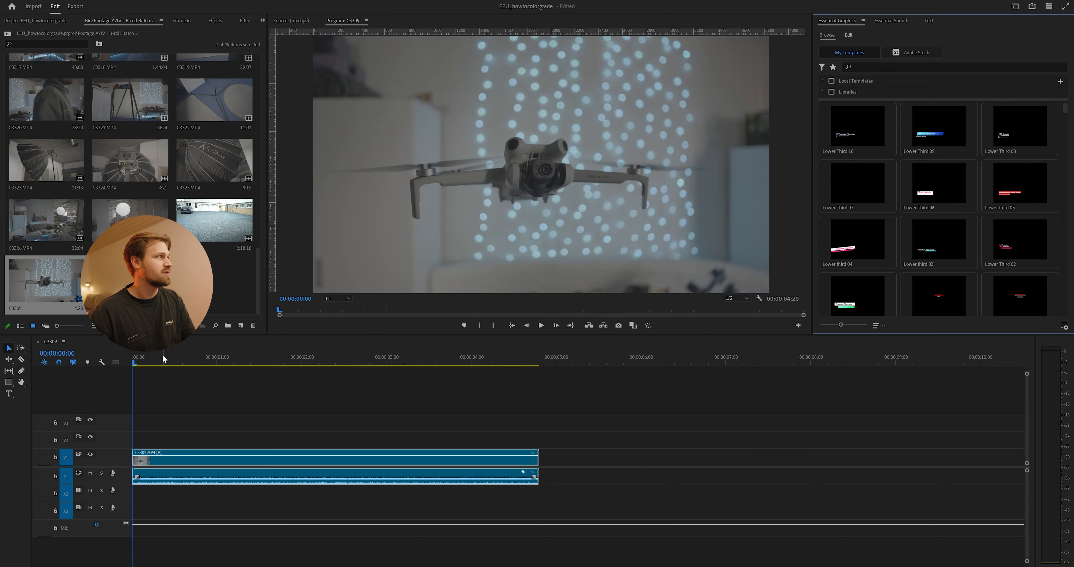
Step: Create an adjustment layer of 3840 × 2160 at 25 fps with square pixels in the project's root bin
{"action": "left_click", "coordinate": [8, 33]}
{"action": "left_click", "coordinate": [69, 133]}
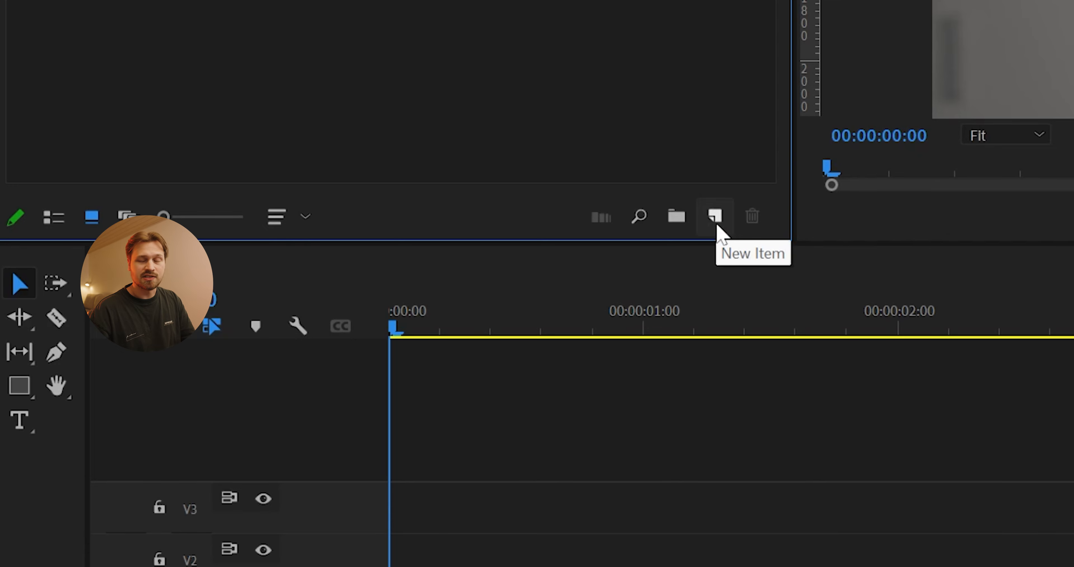
{"action": "left_click", "coordinate": [717, 225]}
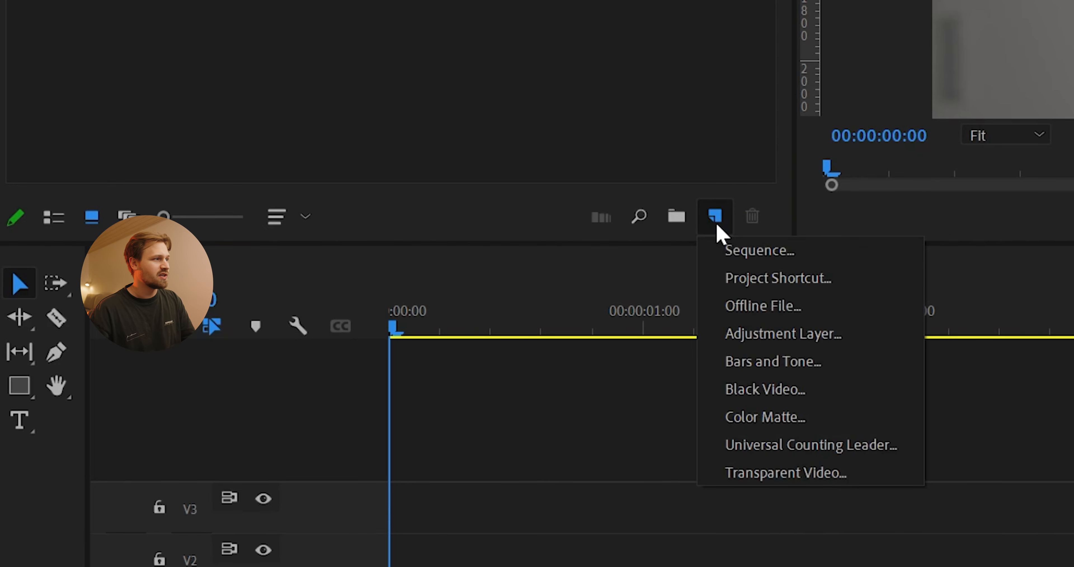
{"action": "left_click", "coordinate": [759, 344]}
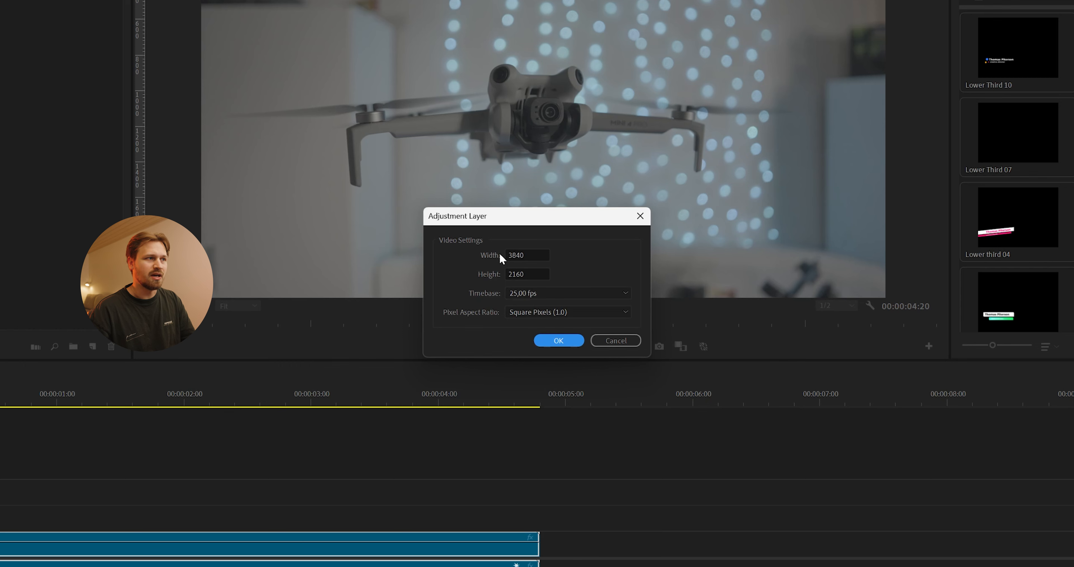
{"action": "left_click", "coordinate": [551, 340]}
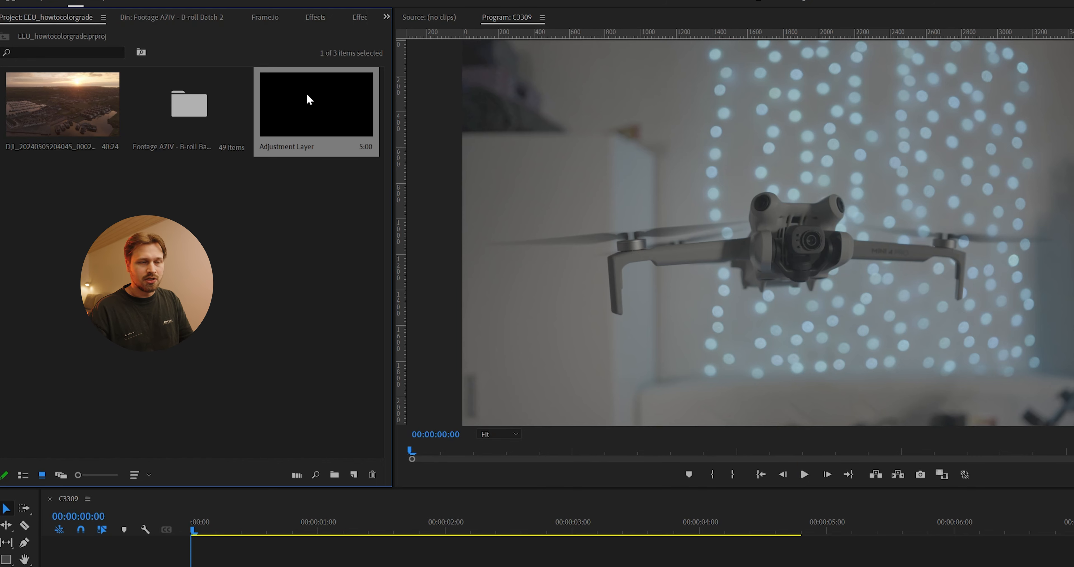
Step: Place the adjustment layer on V3 at the sequence start and trim its end to match the drone clip
{"action": "left_click_drag", "start_coordinate": [306, 102], "coordinate": [215, 342]}
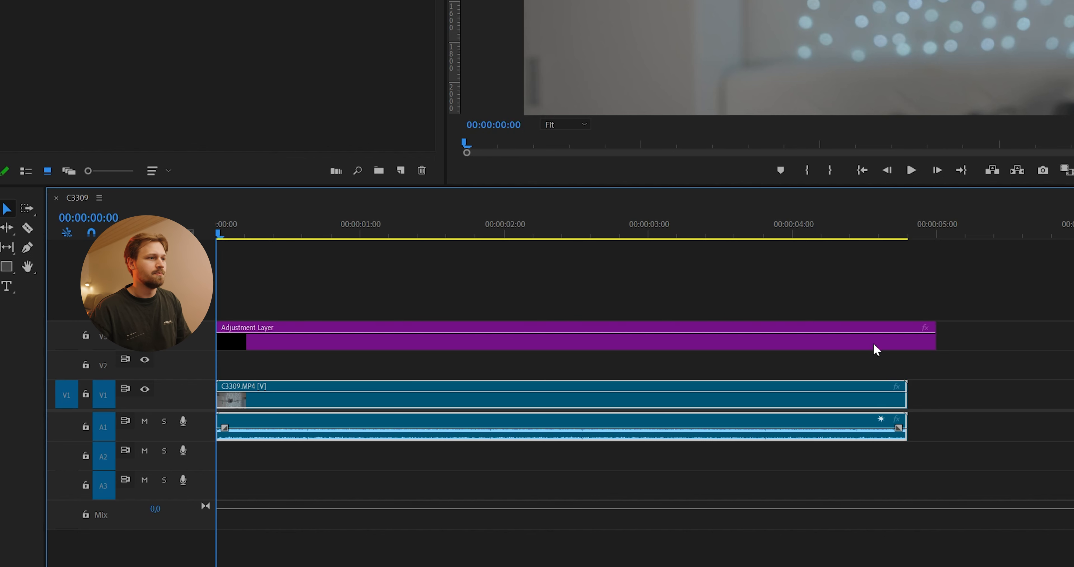
{"action": "left_click_drag", "start_coordinate": [926, 346], "coordinate": [907, 346]}
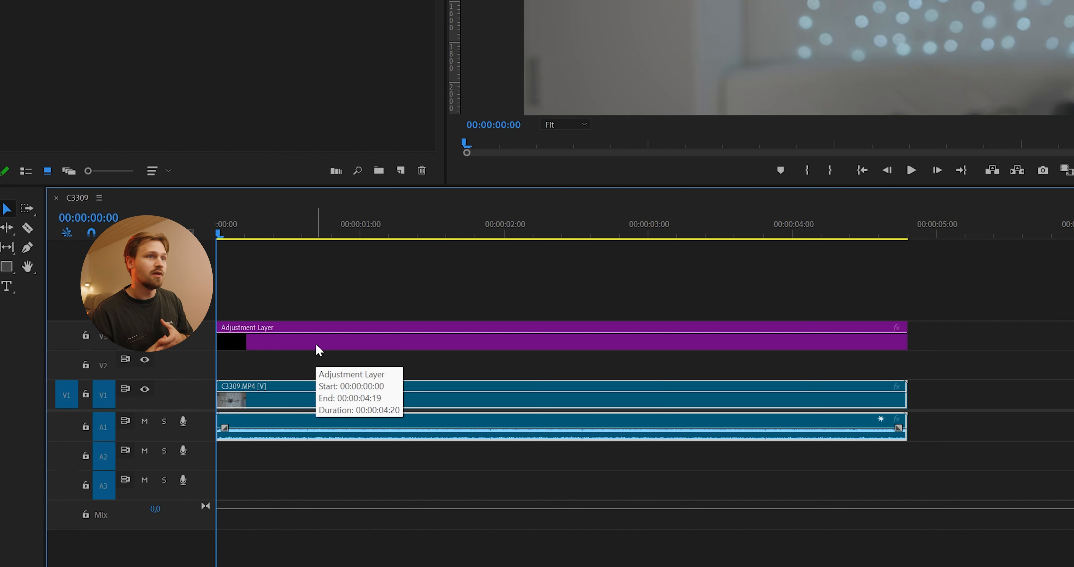
Step: Duplicate the adjustment layer onto the track directly above it, aligned at the same start time
{"action": "left_click", "coordinate": [318, 349]}
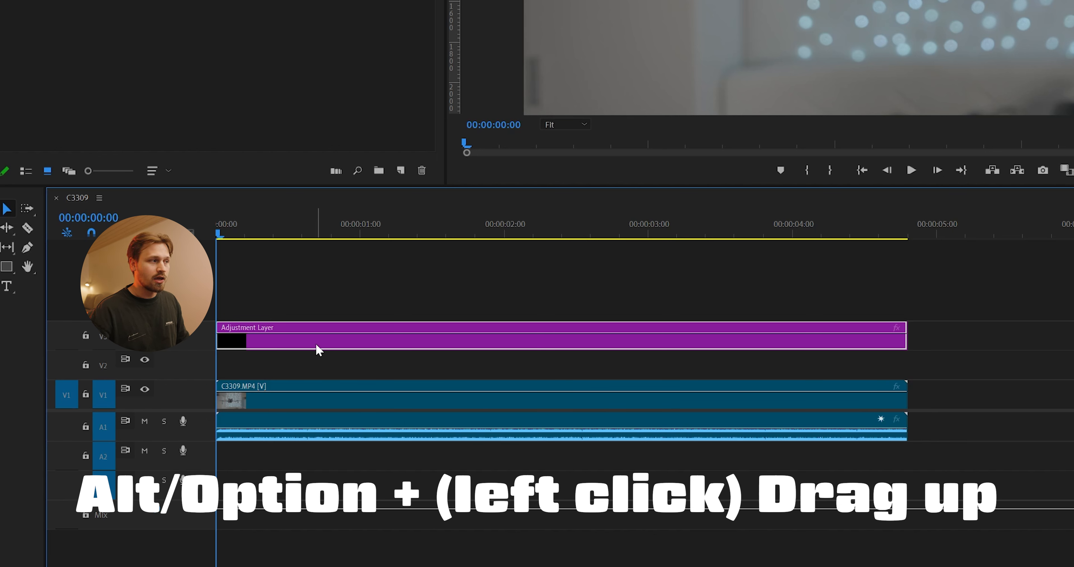
{"action": "left_click_drag", "start_coordinate": [317, 349], "coordinate": [304, 289]}
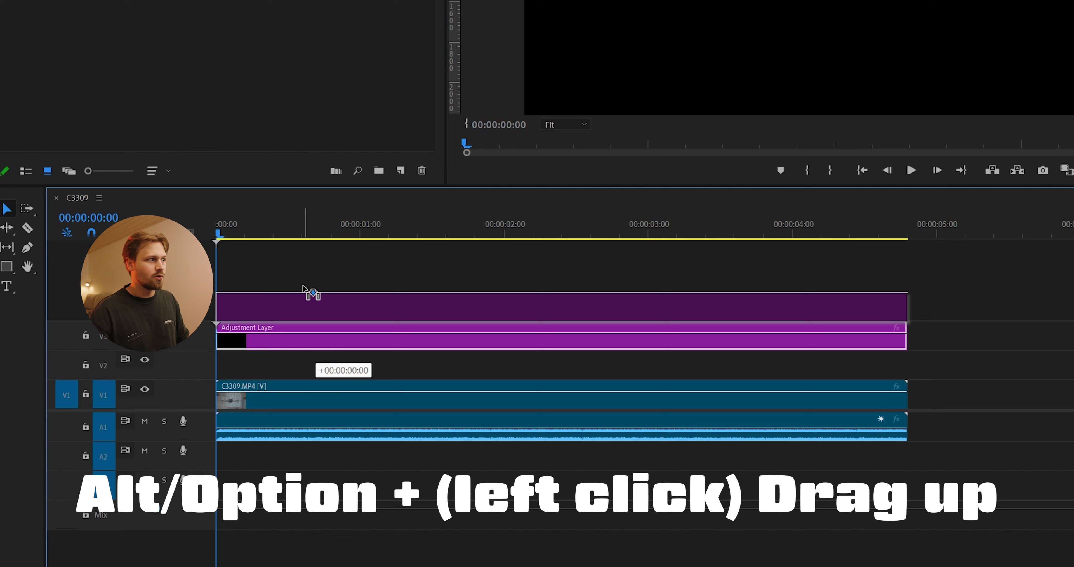
{"action": "left_click_drag", "start_coordinate": [303, 287], "coordinate": [305, 289]}
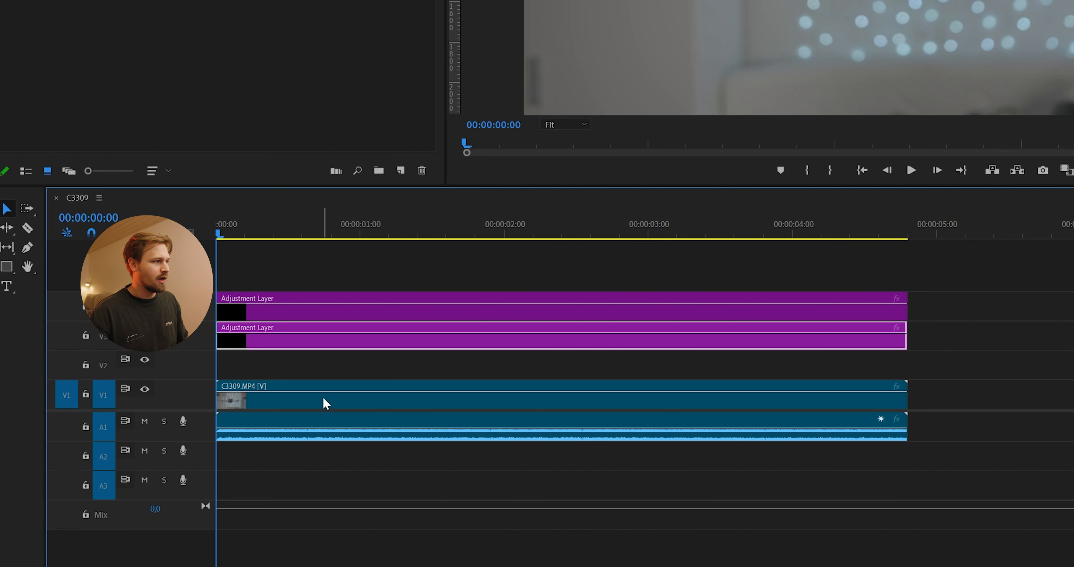
Step: Duplicate clip C3309.MP4 with its audio further along the same tracks and undo the copy
{"action": "left_click_drag", "start_coordinate": [369, 362], "coordinate": [397, 405]}
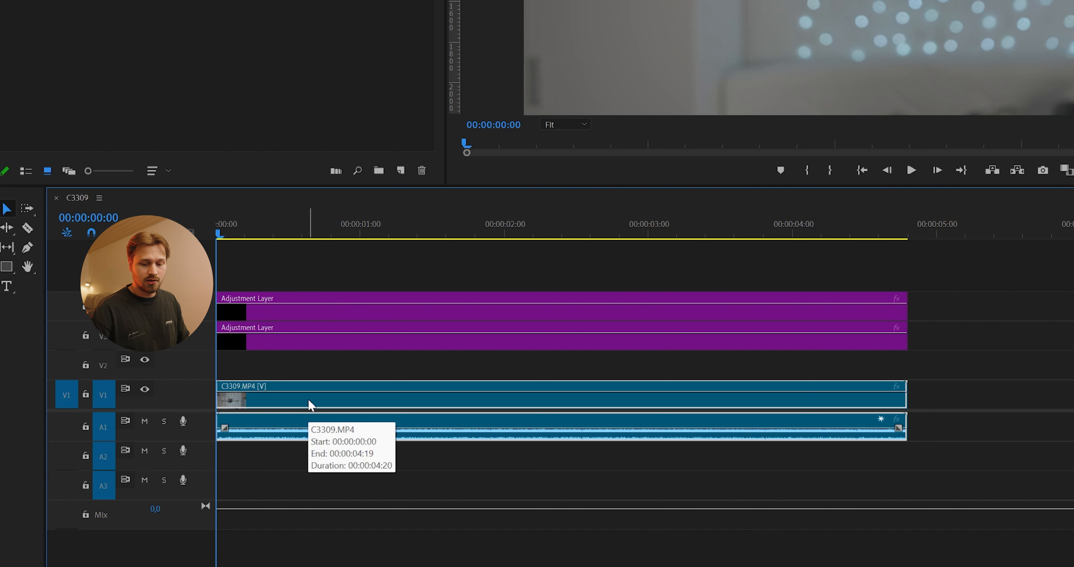
{"action": "left_click_drag", "start_coordinate": [312, 399], "coordinate": [1071, 400]}
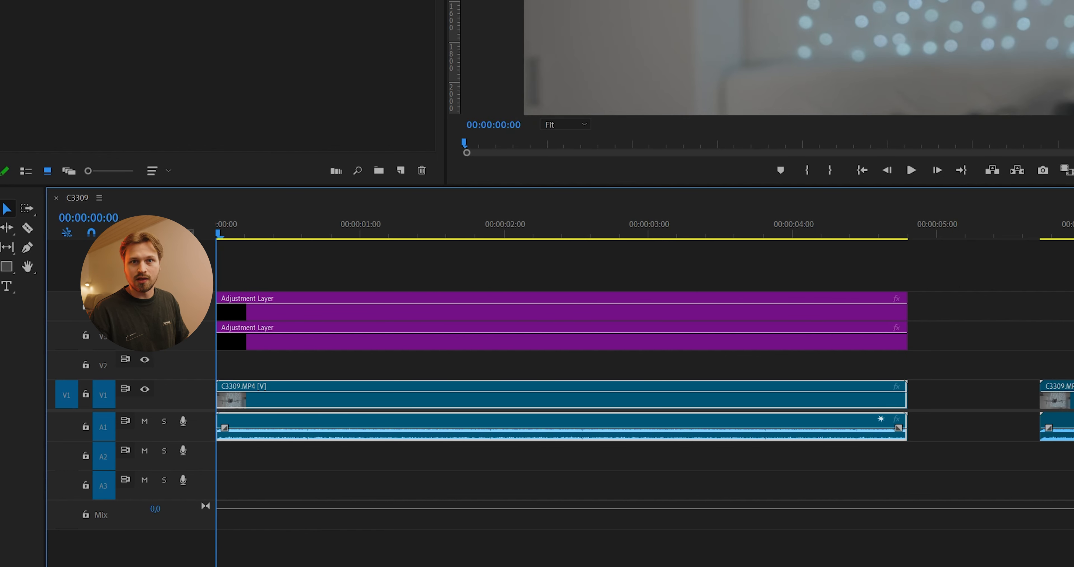
{"action": "key", "text": "ctrl+z"}
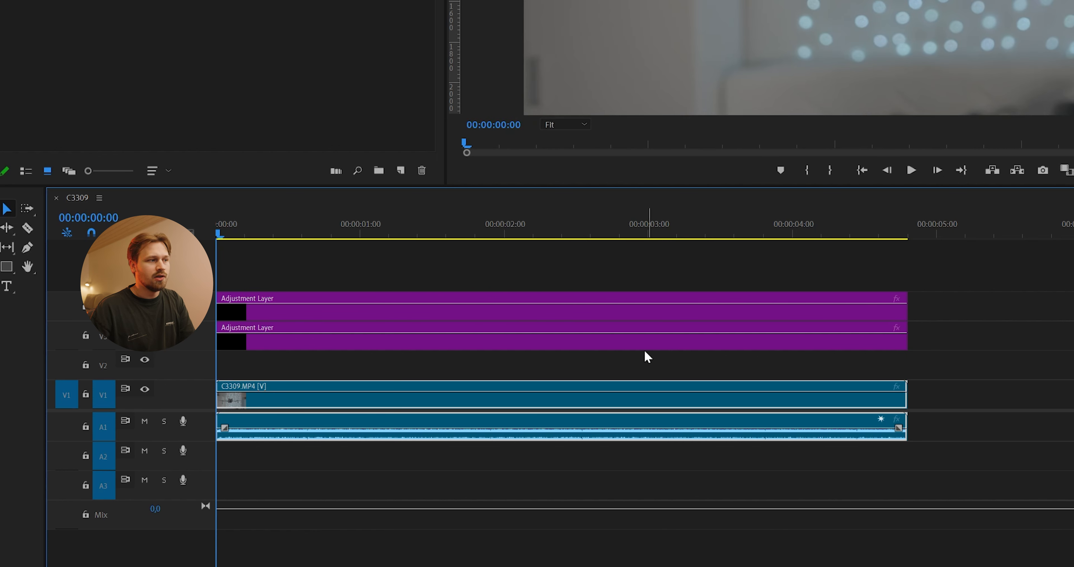
Step: Set the label colour of the lower adjustment layer to Forest
{"action": "left_click", "coordinate": [641, 342]}
{"action": "right_click", "coordinate": [641, 342]}
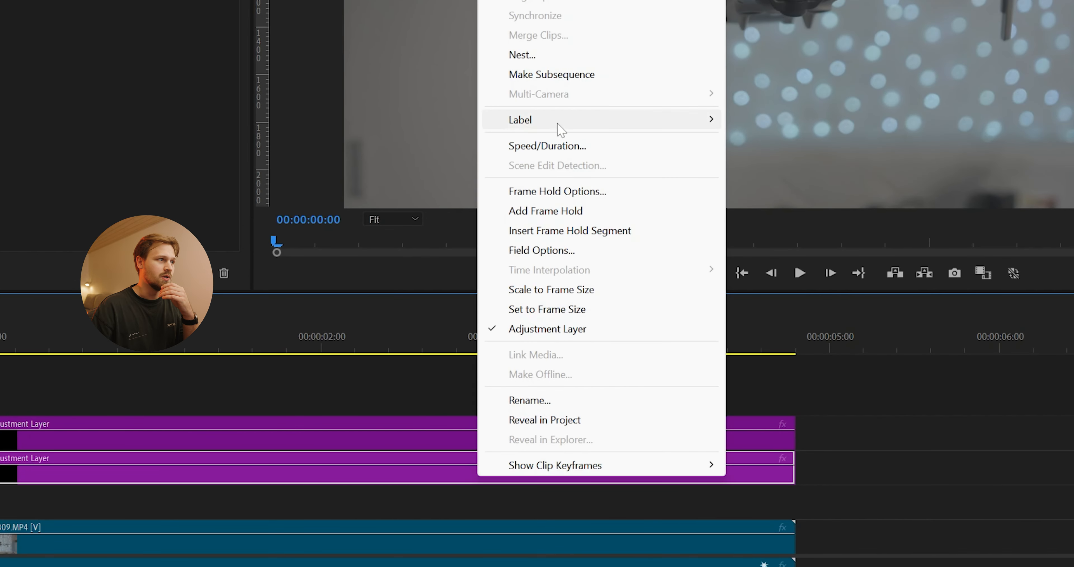
{"action": "mouse_move", "coordinate": [586, 109]}
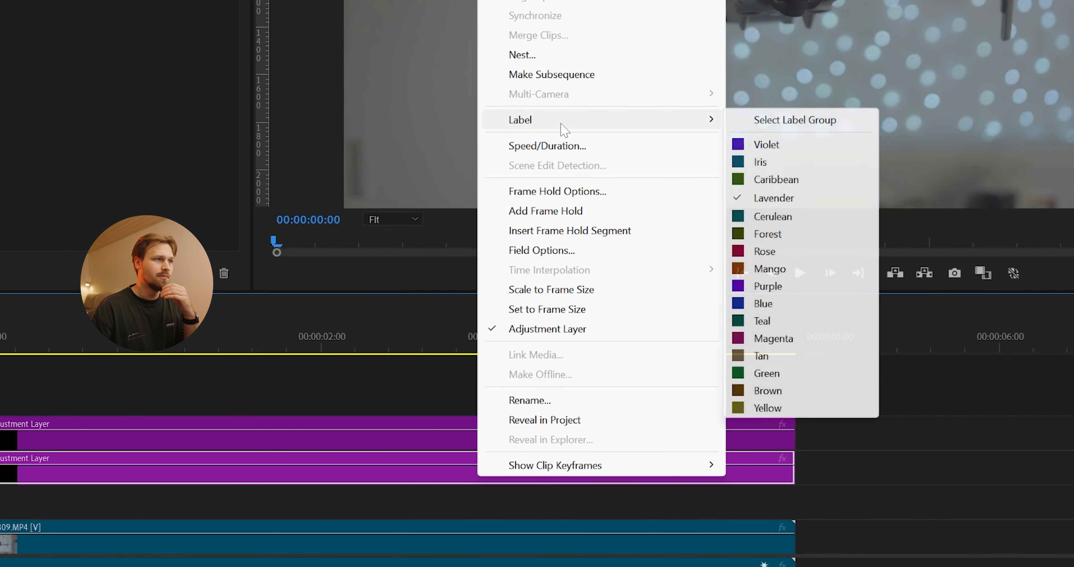
{"action": "left_click", "coordinate": [756, 234]}
Step: Set the label colour of the upper adjustment layer to Cerulean
{"action": "left_click", "coordinate": [604, 382]}
{"action": "left_click_drag", "start_coordinate": [526, 329], "coordinate": [504, 356]}
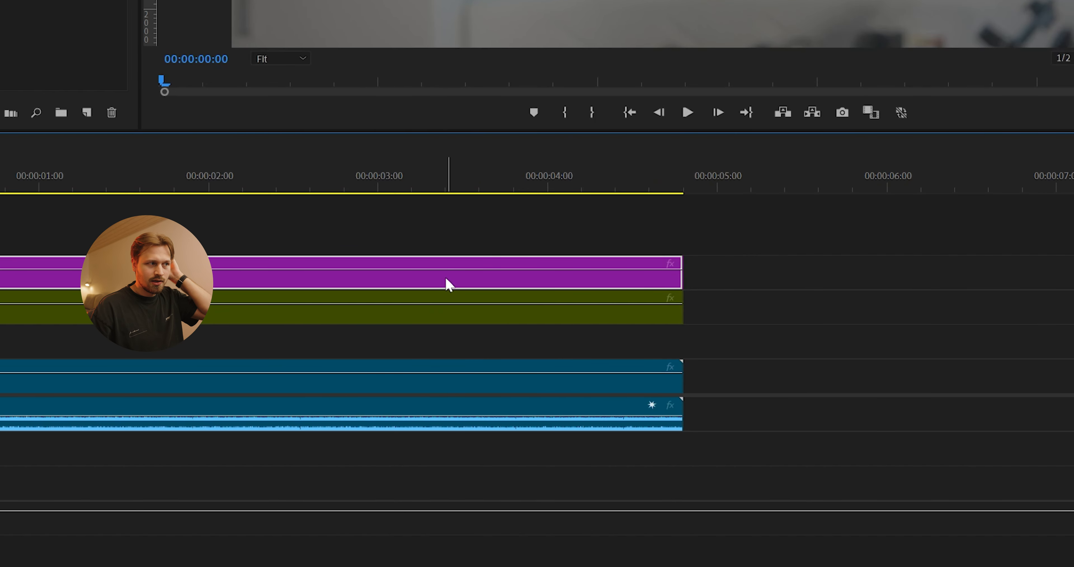
{"action": "right_click", "coordinate": [445, 278]}
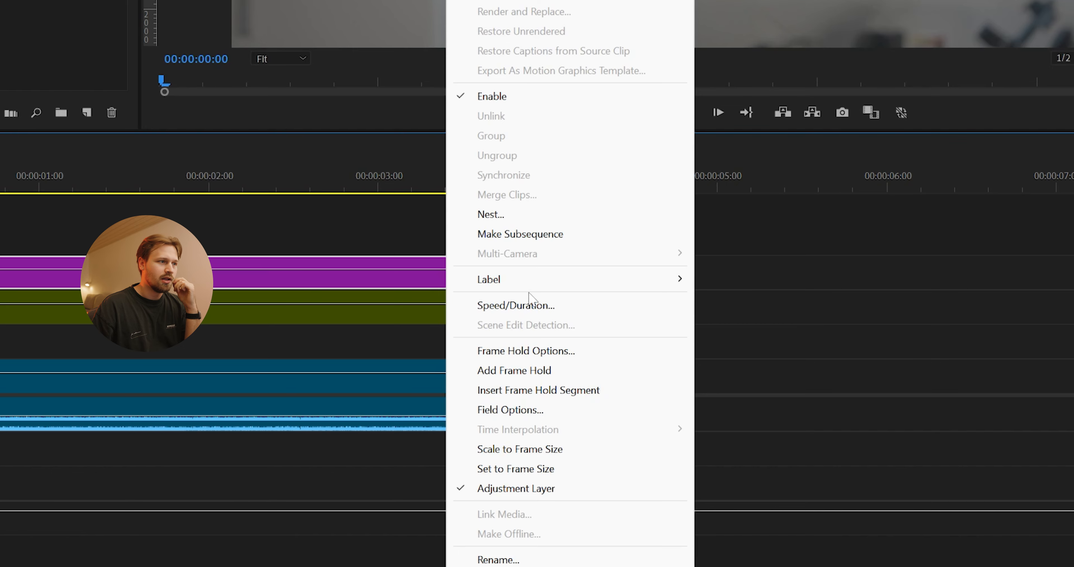
{"action": "mouse_move", "coordinate": [546, 287]}
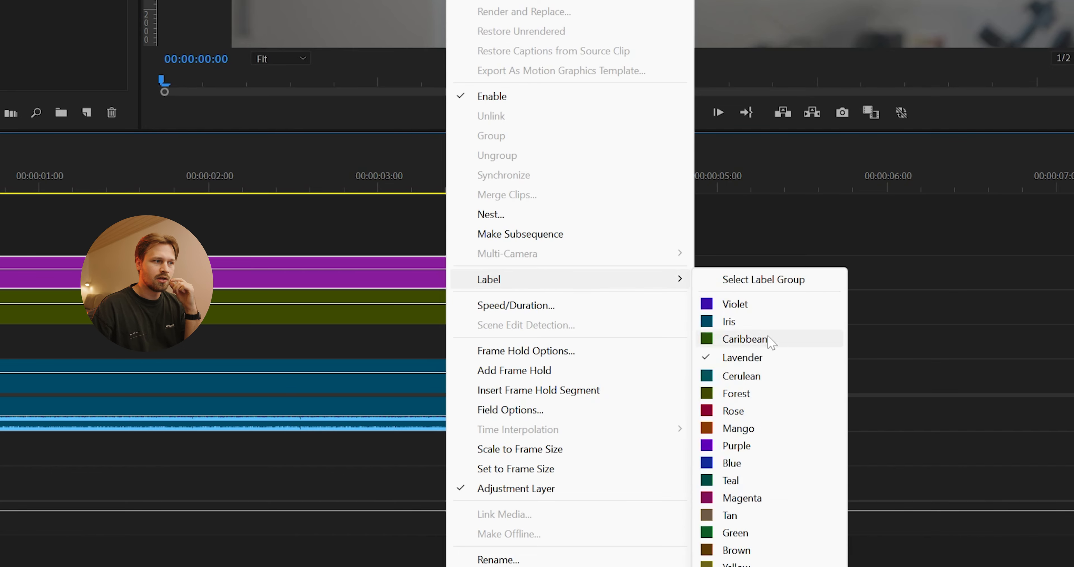
{"action": "left_click", "coordinate": [760, 377]}
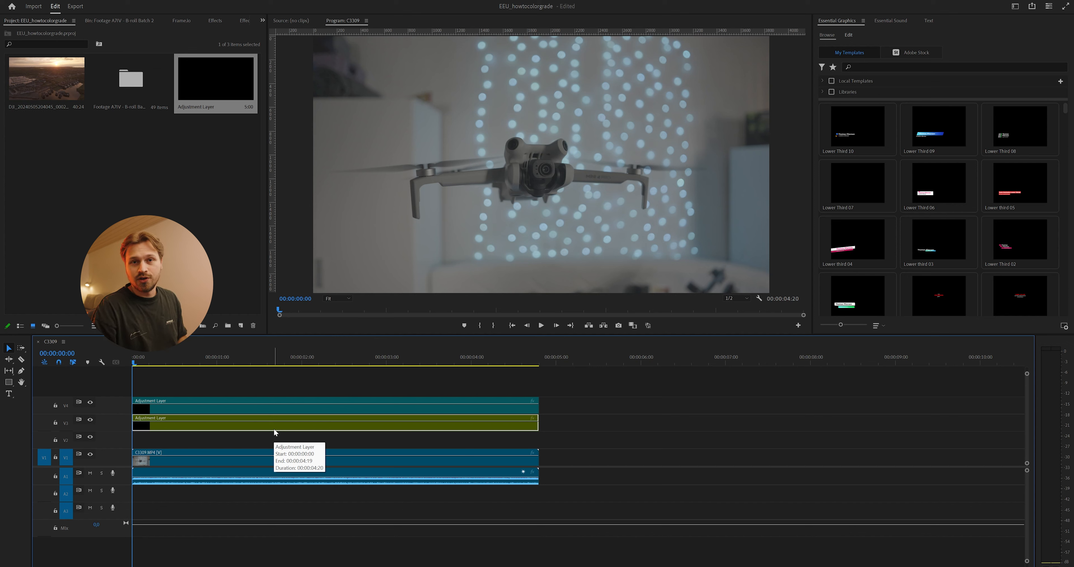
Step: Dock Lumetri Color, Effects and Effect Controls in the same panel group as Essential Graphics, and show the B-roll footage bin
{"action": "left_click", "coordinate": [218, 24]}
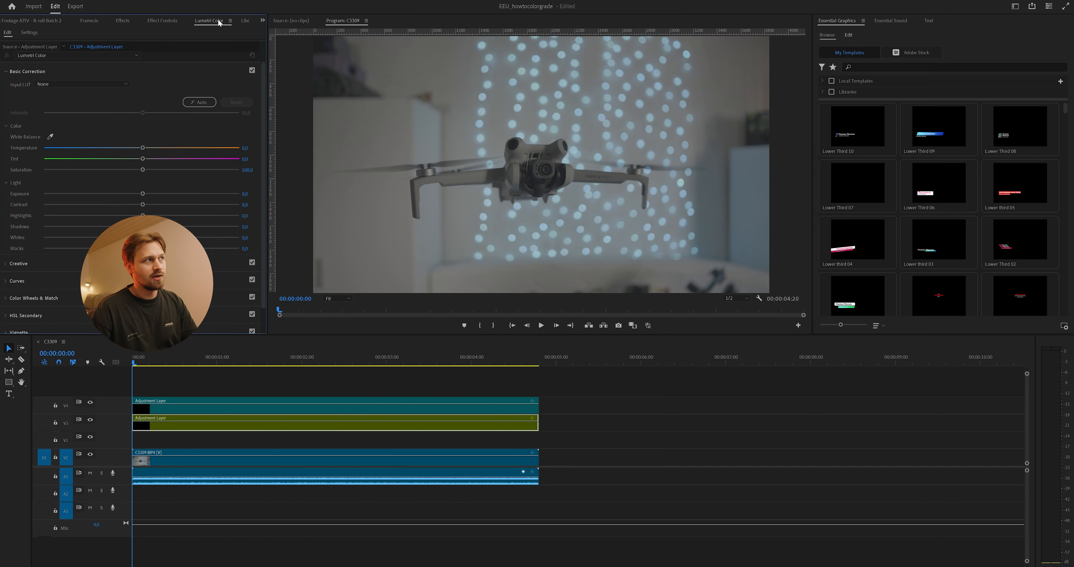
{"action": "left_click_drag", "start_coordinate": [218, 23], "coordinate": [852, 25]}
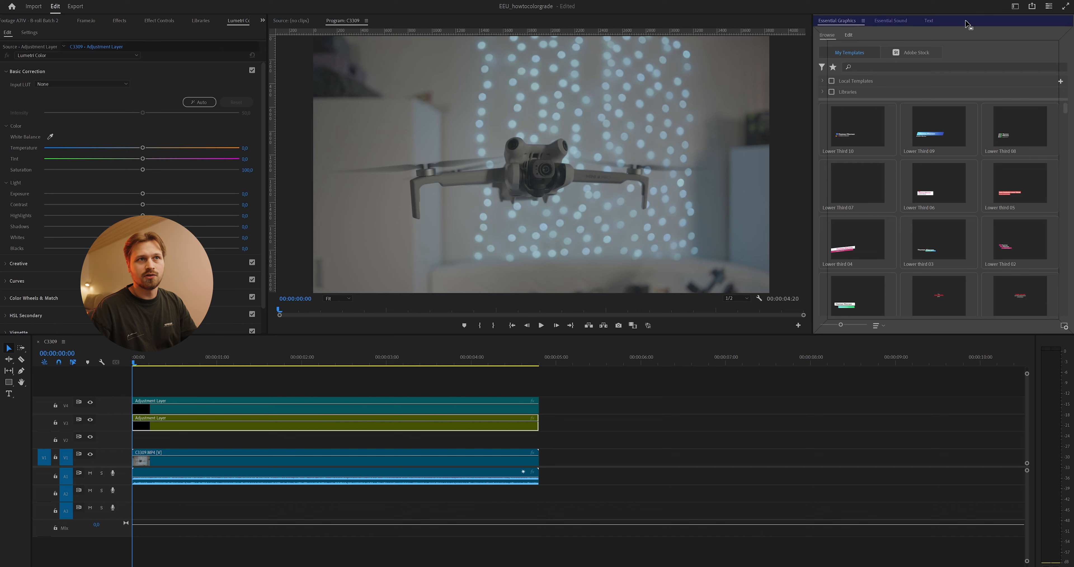
{"action": "left_click_drag", "start_coordinate": [966, 25], "coordinate": [989, 29]}
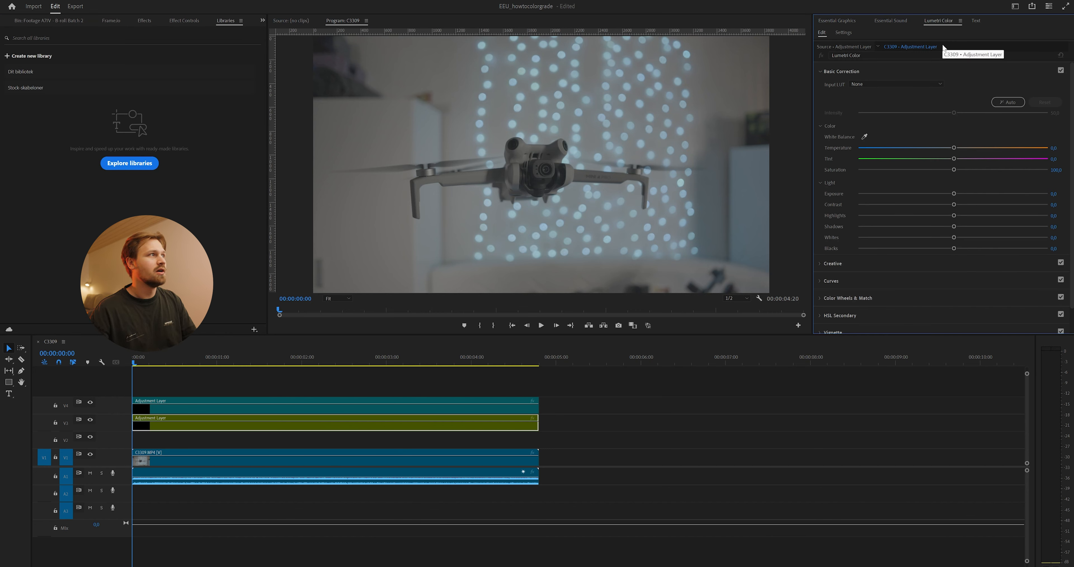
{"action": "left_click_drag", "start_coordinate": [136, 22], "coordinate": [874, 27]}
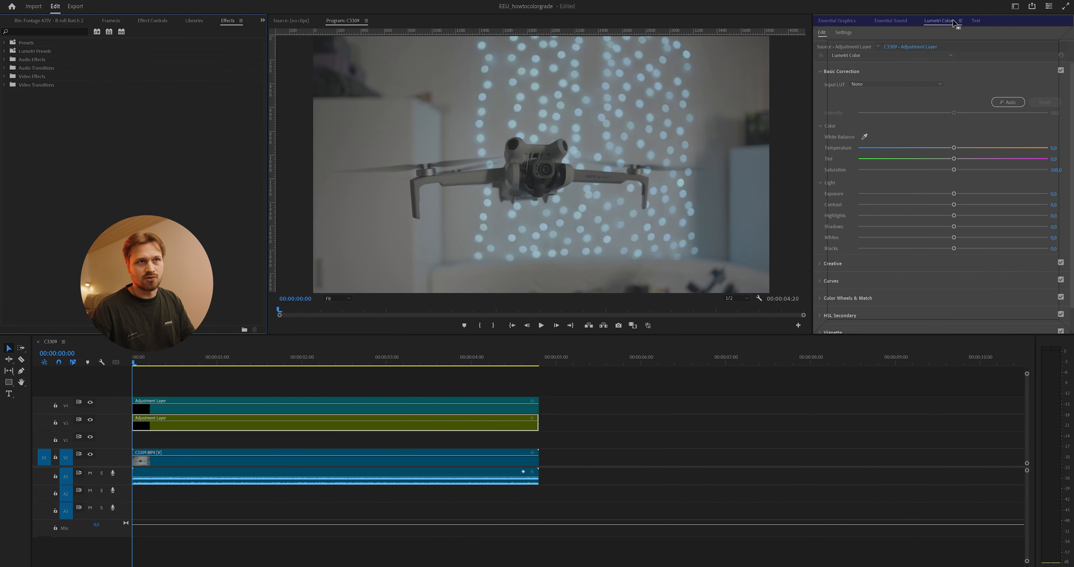
{"action": "mouse_move", "coordinate": [987, 23]}
{"action": "left_mouse_down"}
{"action": "mouse_move", "coordinate": [976, 43]}
{"action": "mouse_move", "coordinate": [995, 23]}
{"action": "left_mouse_up"}
{"action": "left_click", "coordinate": [196, 22]}
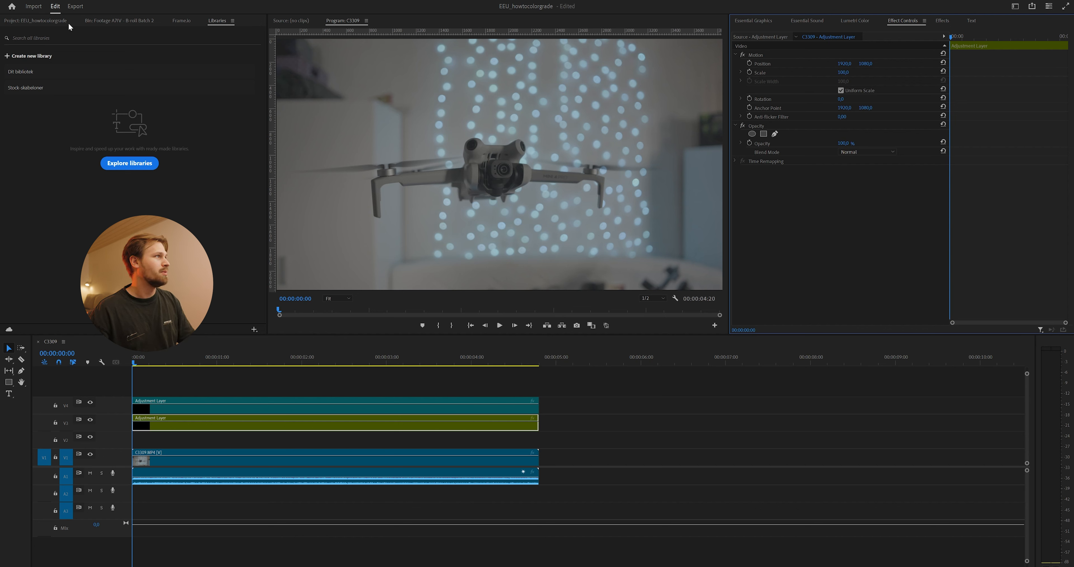
{"action": "left_click", "coordinate": [111, 23]}
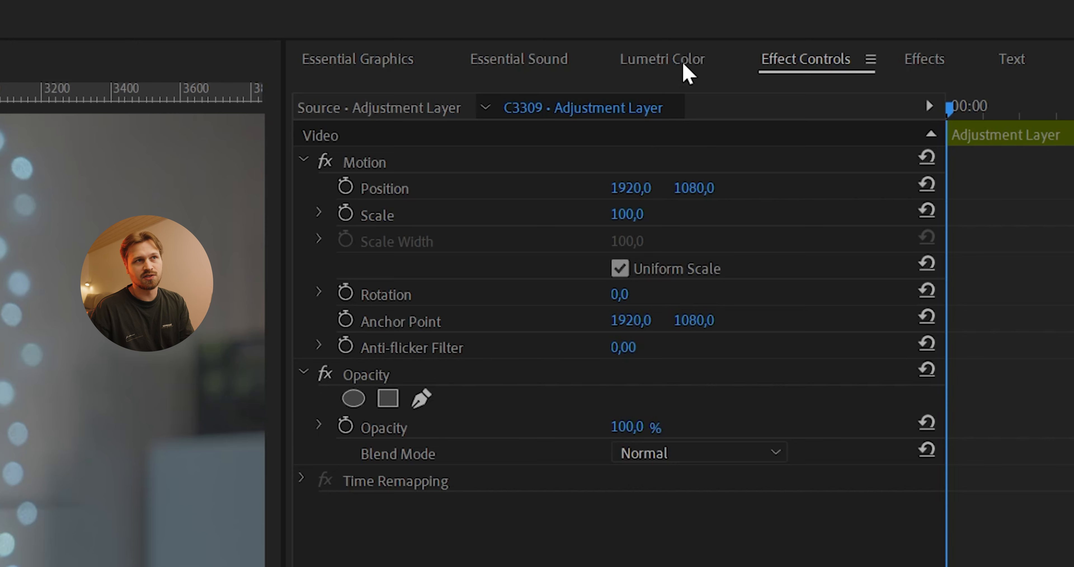
Step: Load 2_SGamut3CineSLog3_To_LC-709TypeA.cube from Conversion LUTs > SonyLookProfiles_SLog3_SGamut3Cine as the lower adjustment layer's input LUT
{"action": "left_click", "coordinate": [688, 66]}
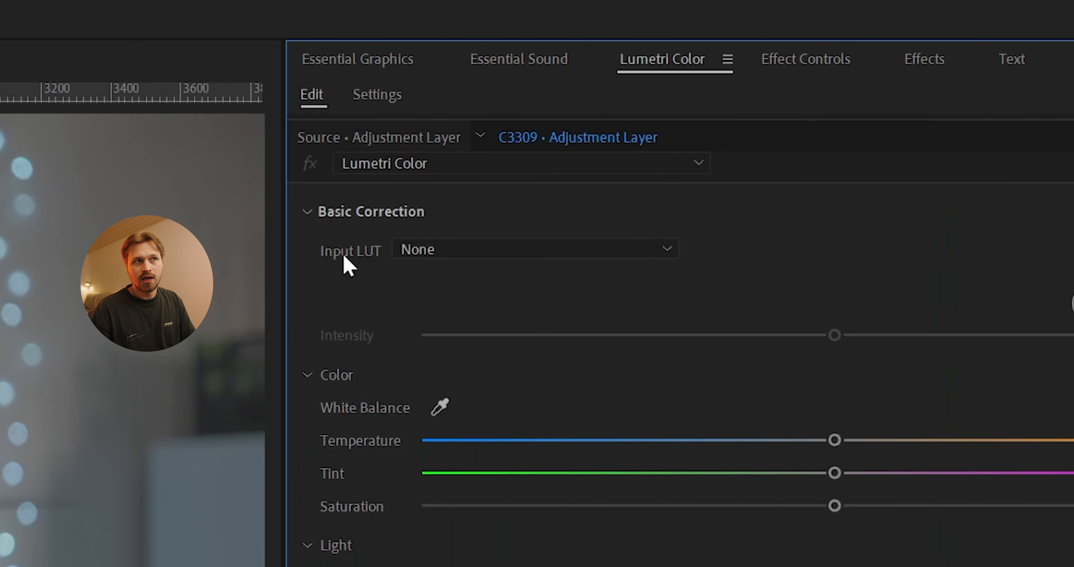
{"action": "left_click", "coordinate": [435, 255]}
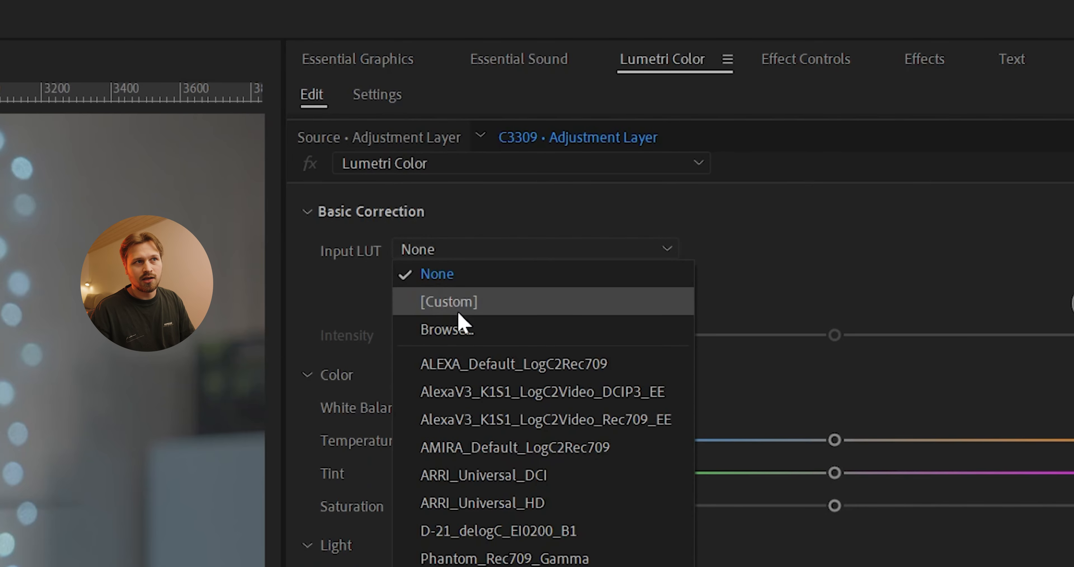
{"action": "left_click", "coordinate": [471, 329]}
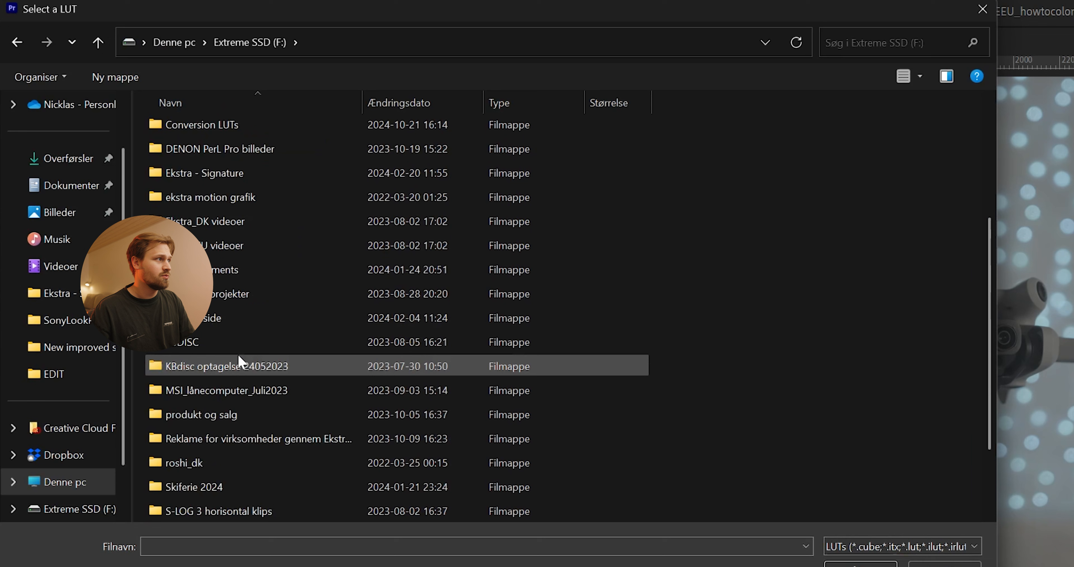
{"action": "scroll", "coordinate": [241, 354], "scroll_direction": "down", "scroll_amount": 1}
{"action": "scroll", "coordinate": [244, 351], "scroll_direction": "up", "scroll_amount": 3}
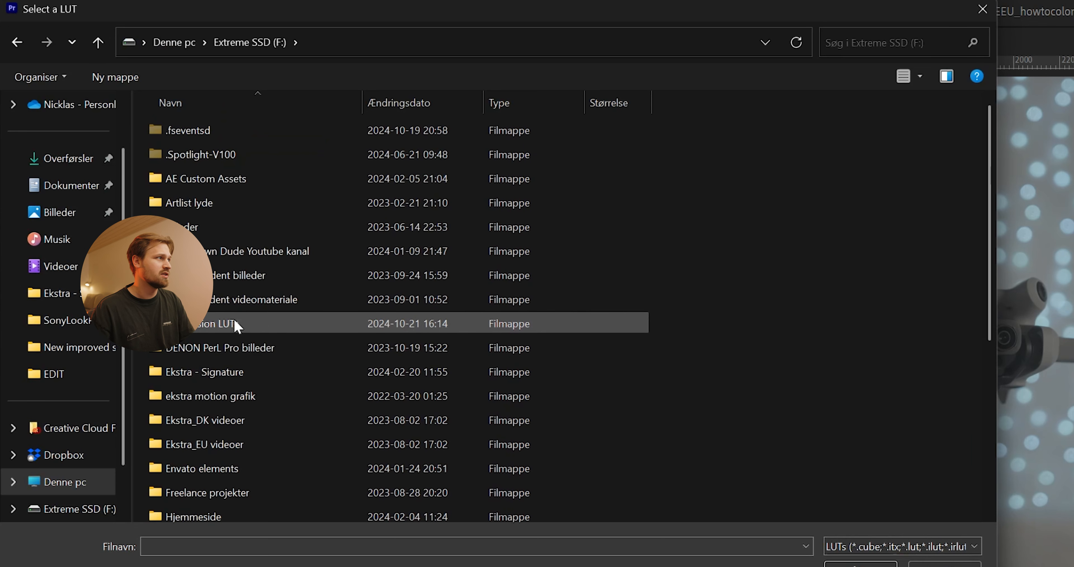
{"action": "double_click", "coordinate": [261, 327]}
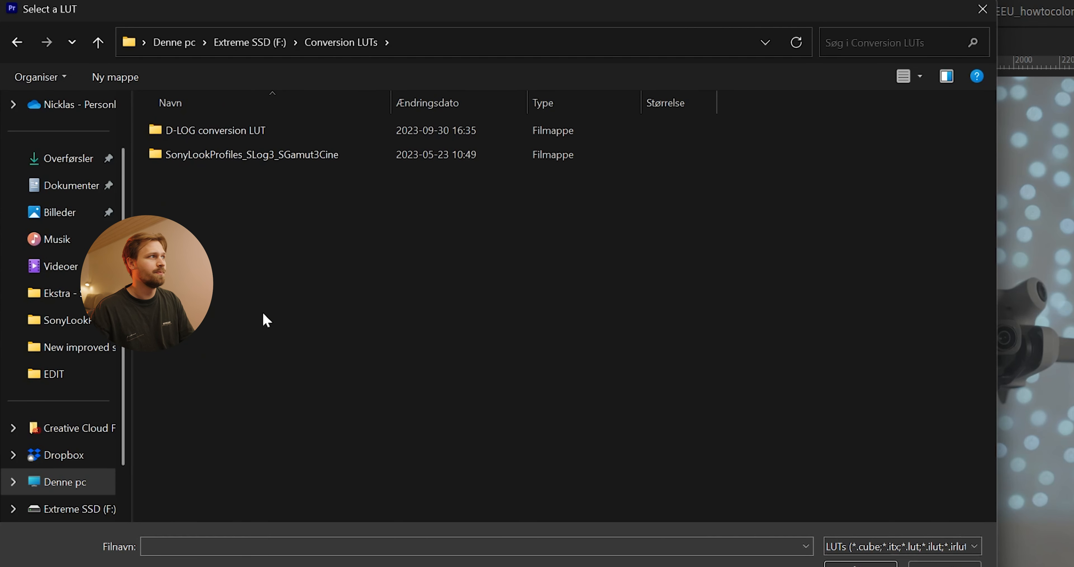
{"action": "double_click", "coordinate": [261, 164]}
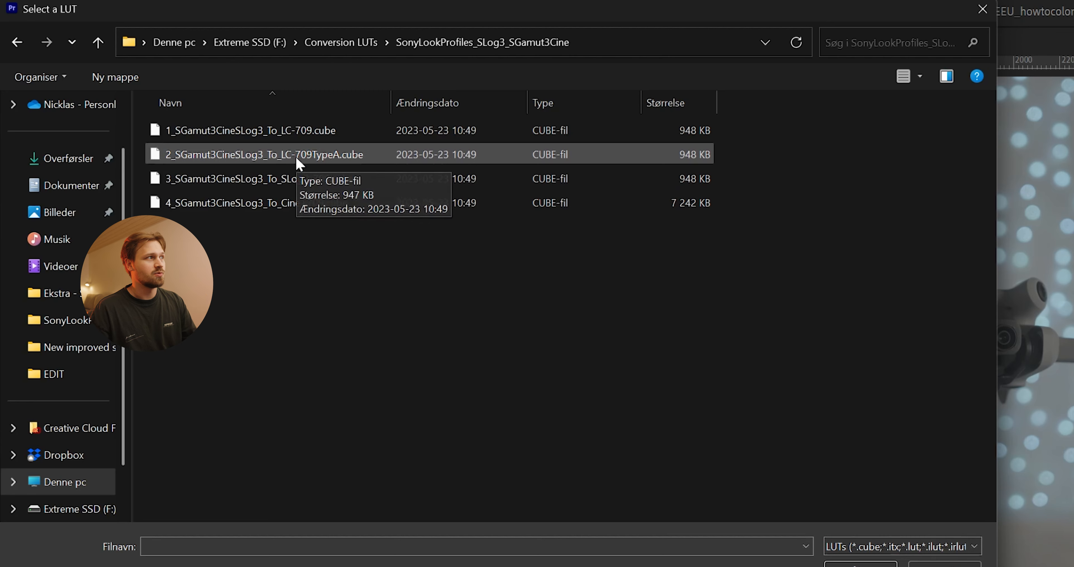
{"action": "left_click", "coordinate": [346, 155]}
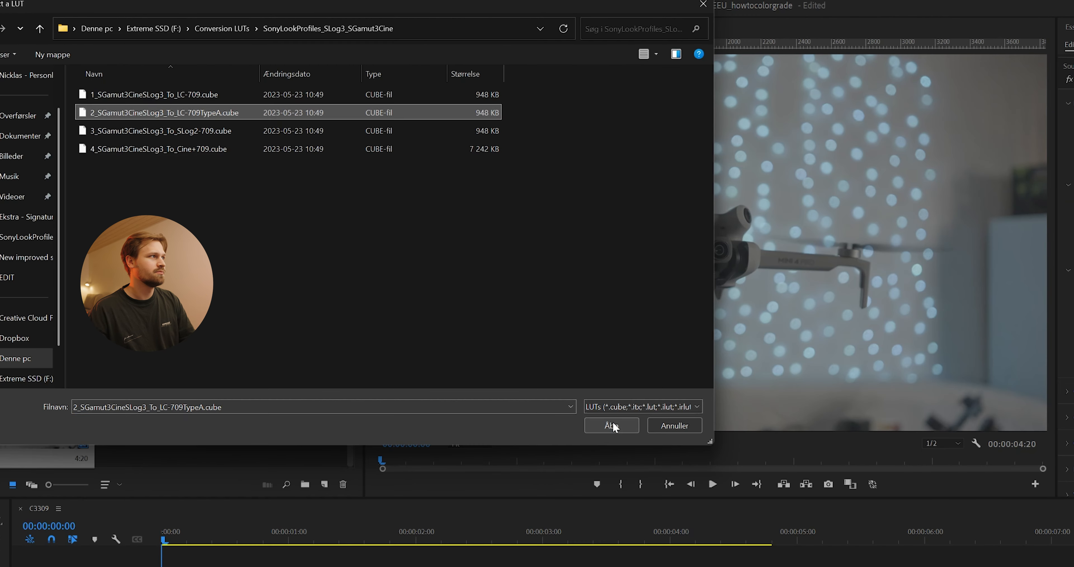
{"action": "left_click", "coordinate": [611, 425]}
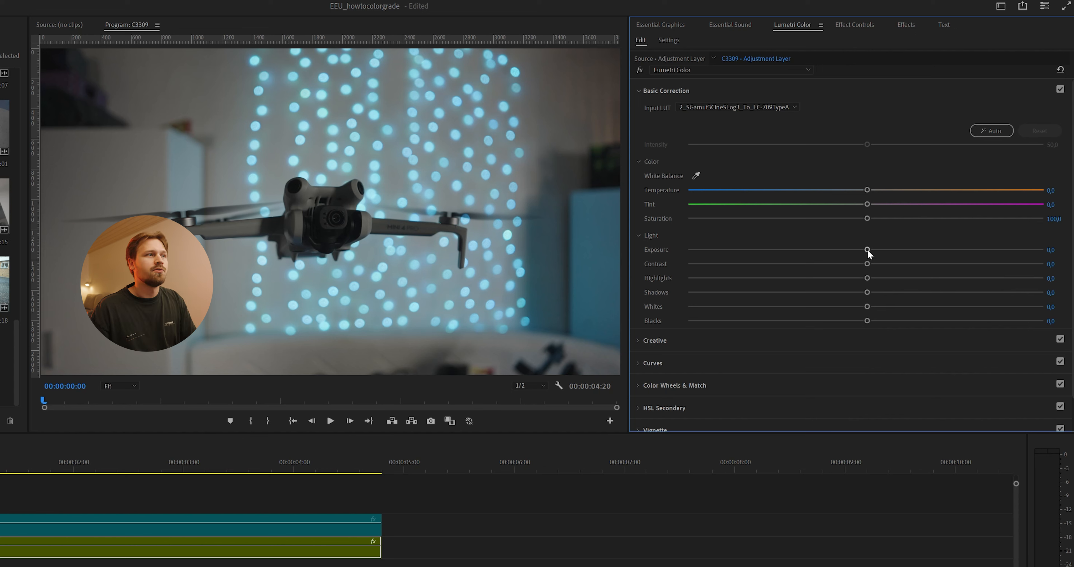
Step: Set the lower adjustment layer's exposure to 0.8, highlights to -14.9 and shadows to 7.2, and shift its temperature slightly warmer
{"action": "left_click_drag", "start_coordinate": [868, 250], "coordinate": [870, 250]}
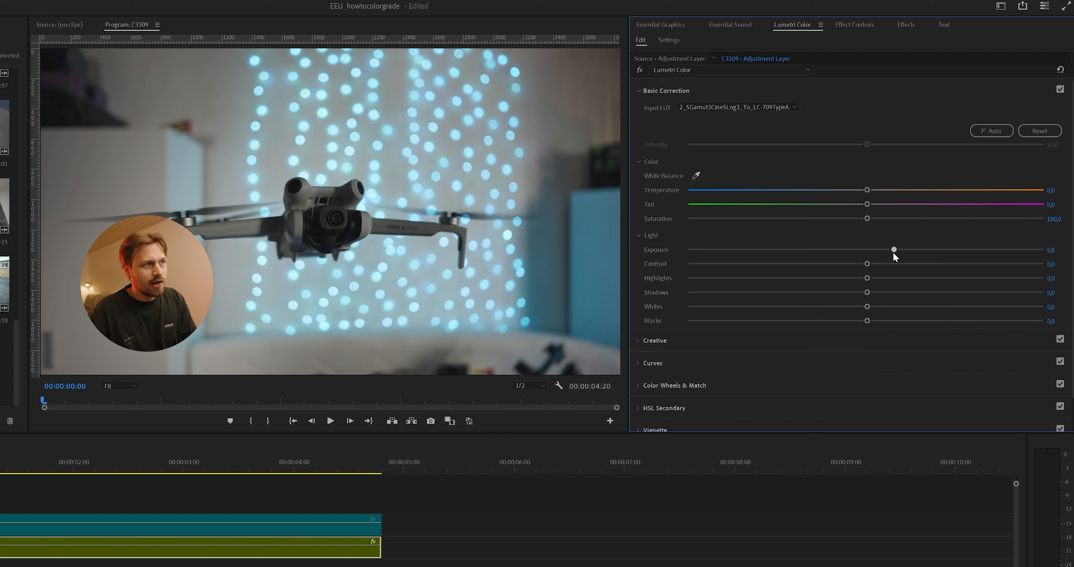
{"action": "mouse_move", "coordinate": [906, 254]}
{"action": "left_mouse_down"}
{"action": "mouse_move", "coordinate": [917, 255]}
{"action": "mouse_move", "coordinate": [901, 253]}
{"action": "left_mouse_up"}
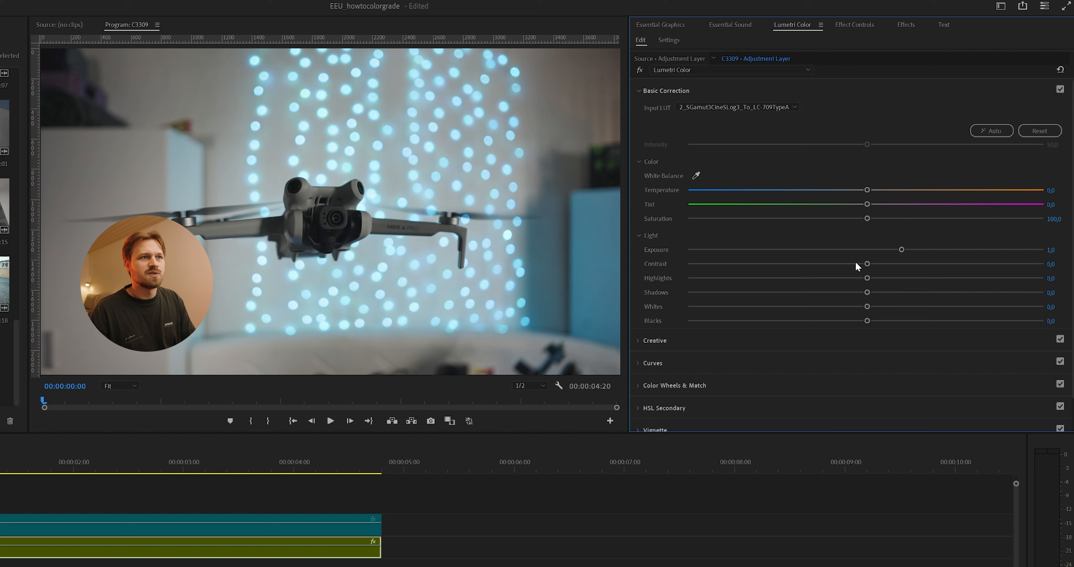
{"action": "left_click_drag", "start_coordinate": [867, 278], "coordinate": [858, 277]}
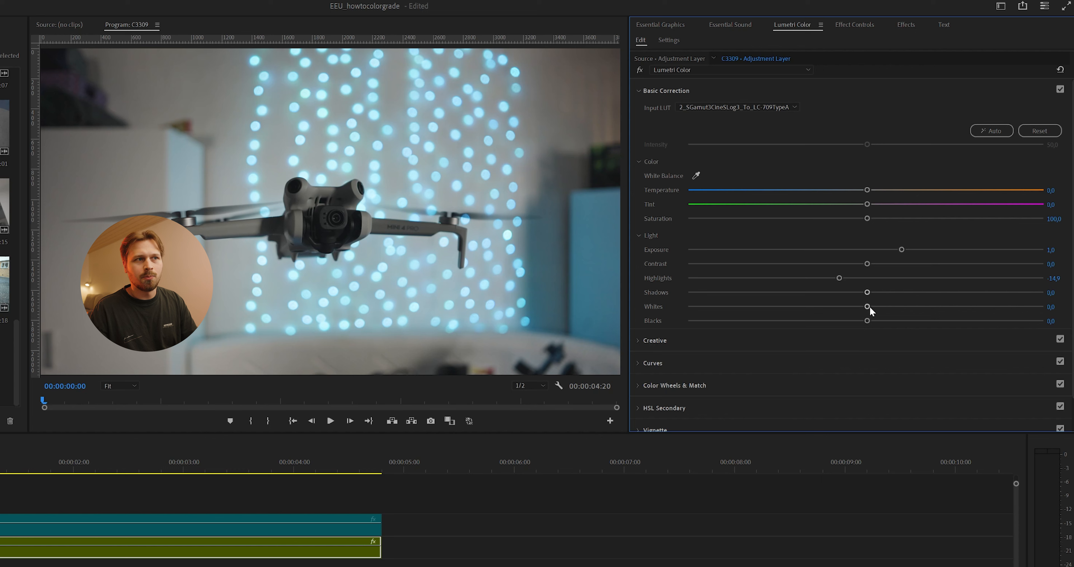
{"action": "left_click_drag", "start_coordinate": [869, 293], "coordinate": [879, 292]}
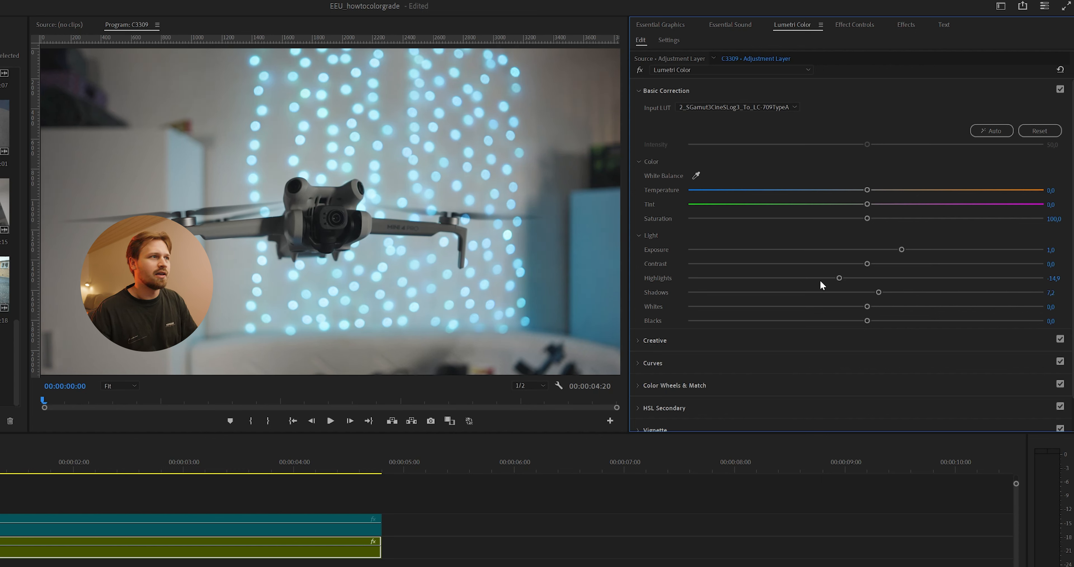
{"action": "left_click_drag", "start_coordinate": [902, 250], "coordinate": [896, 246]}
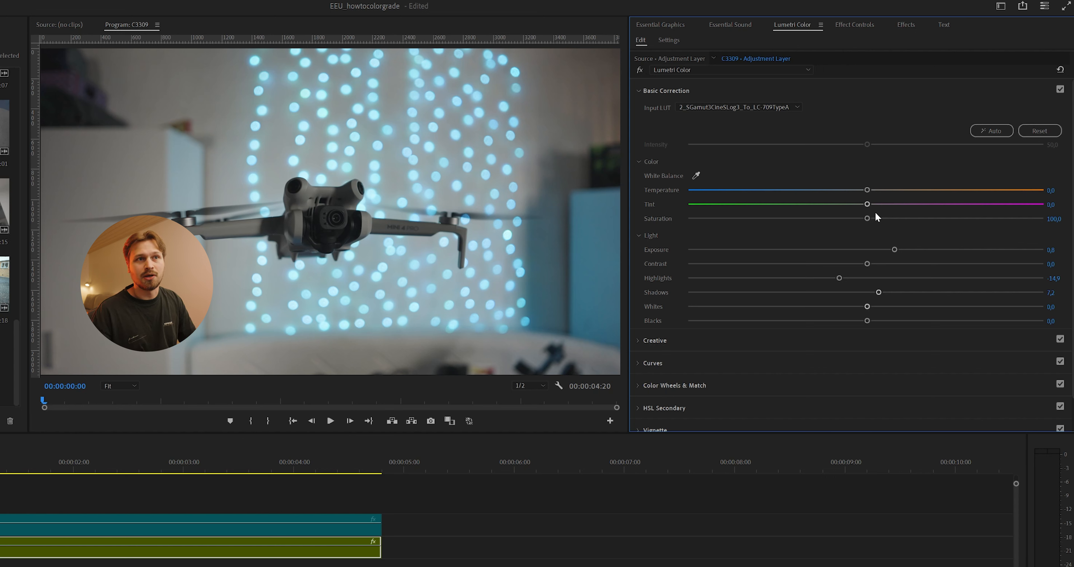
{"action": "mouse_move", "coordinate": [867, 191]}
{"action": "left_mouse_down"}
{"action": "mouse_move", "coordinate": [901, 190]}
{"action": "mouse_move", "coordinate": [815, 184]}
{"action": "mouse_move", "coordinate": [883, 182]}
{"action": "left_mouse_up"}
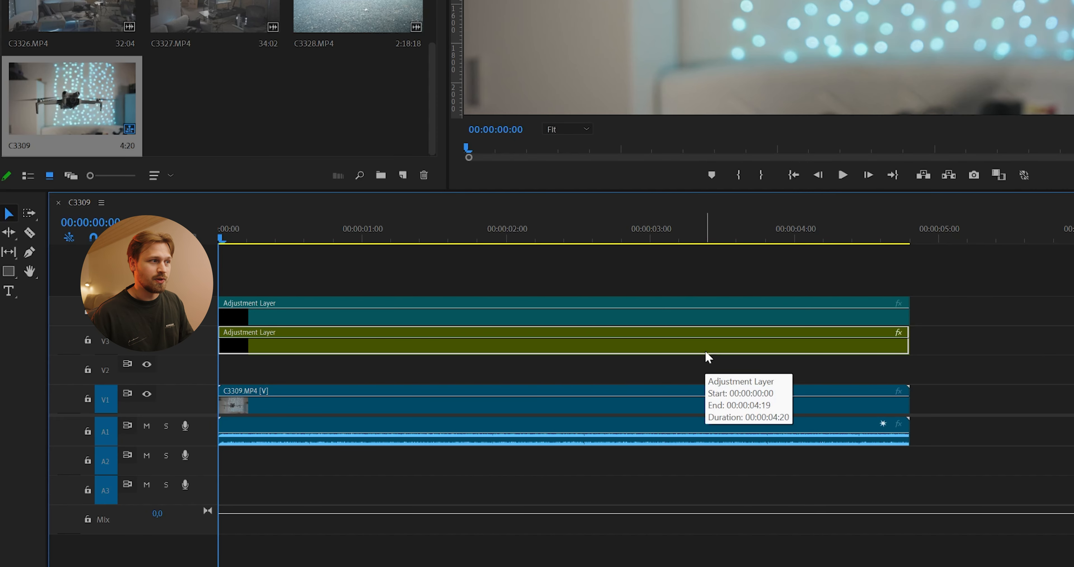
Step: On the upper adjustment layer's white RGB curve, add points at the lower and upper quarters and pull the lower point slightly below the diagonal
{"action": "left_click", "coordinate": [680, 321]}
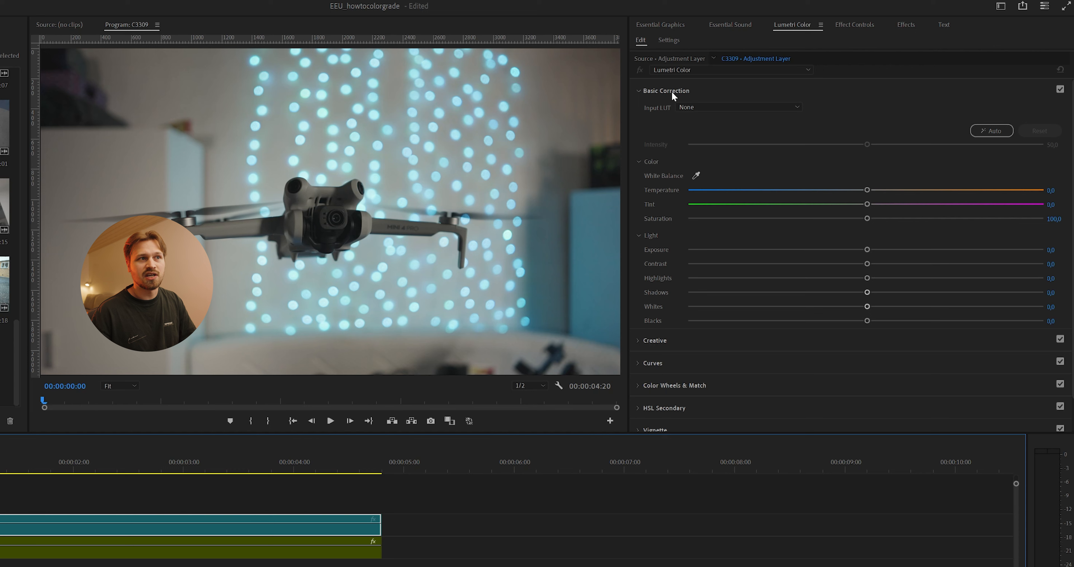
{"action": "left_click", "coordinate": [672, 90]}
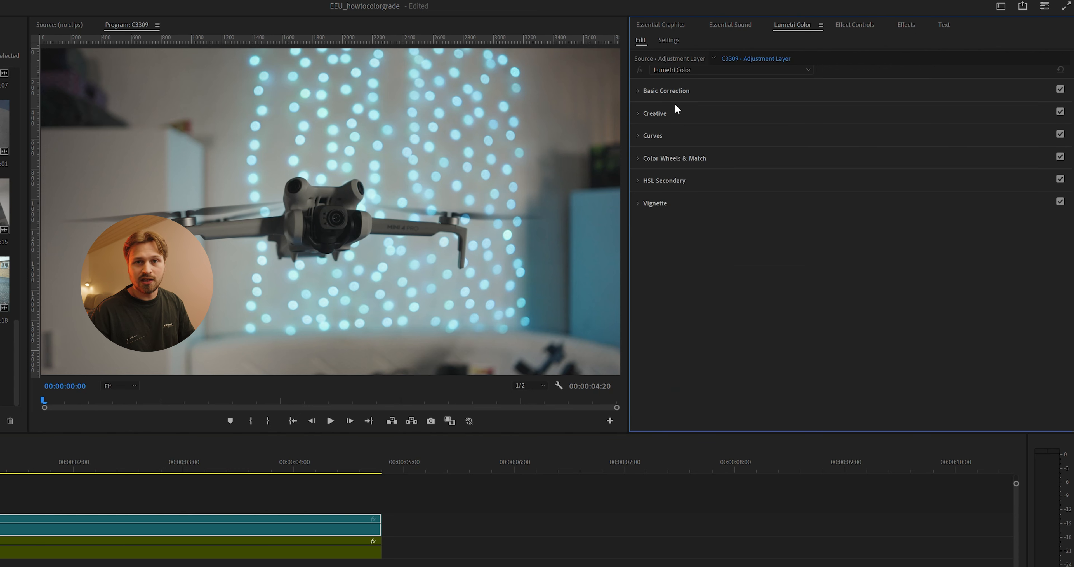
{"action": "left_click", "coordinate": [665, 137]}
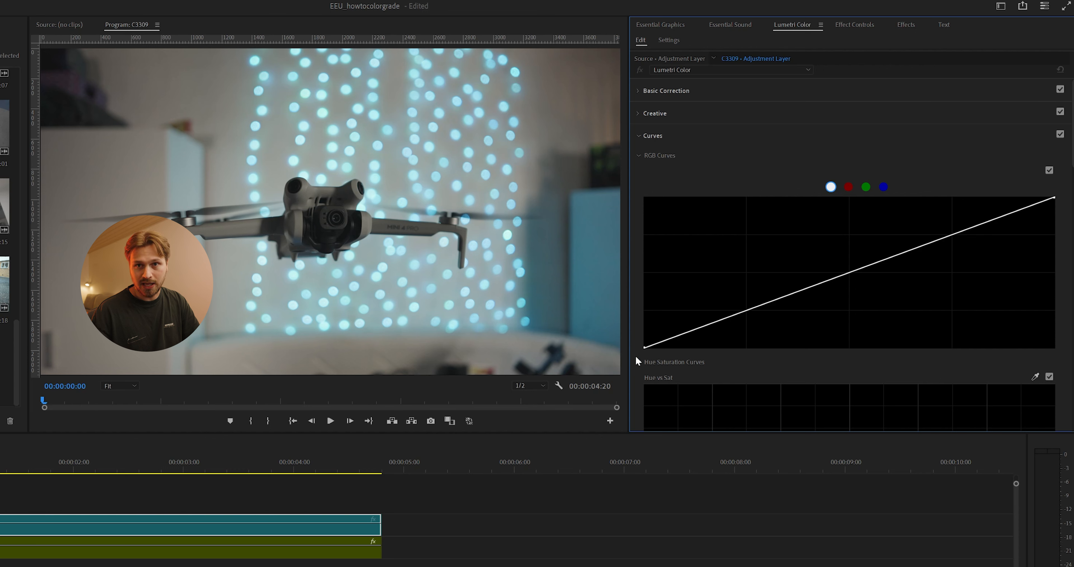
{"action": "left_click", "coordinate": [747, 310]}
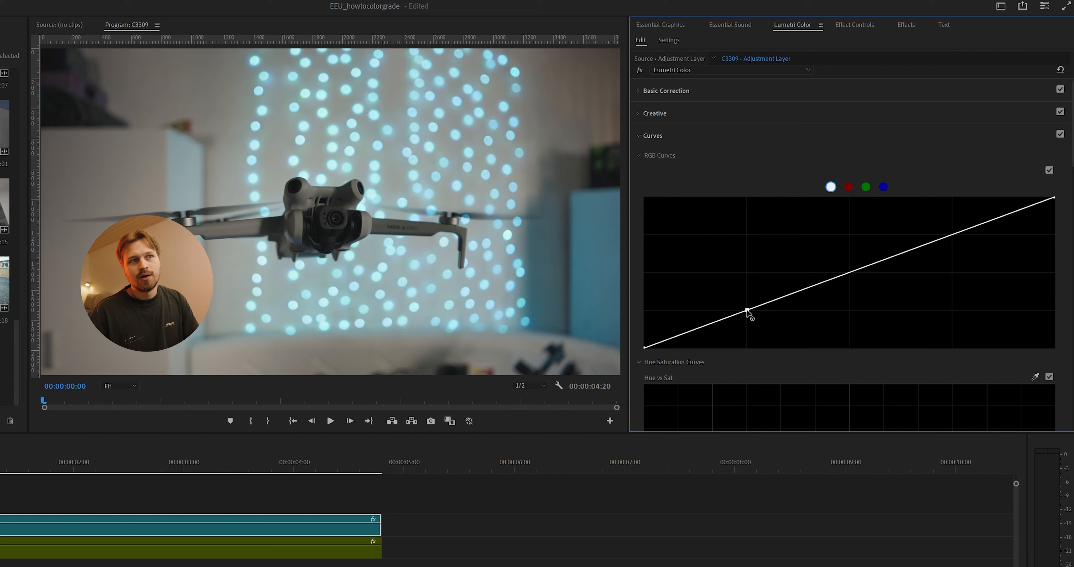
{"action": "left_click", "coordinate": [953, 234]}
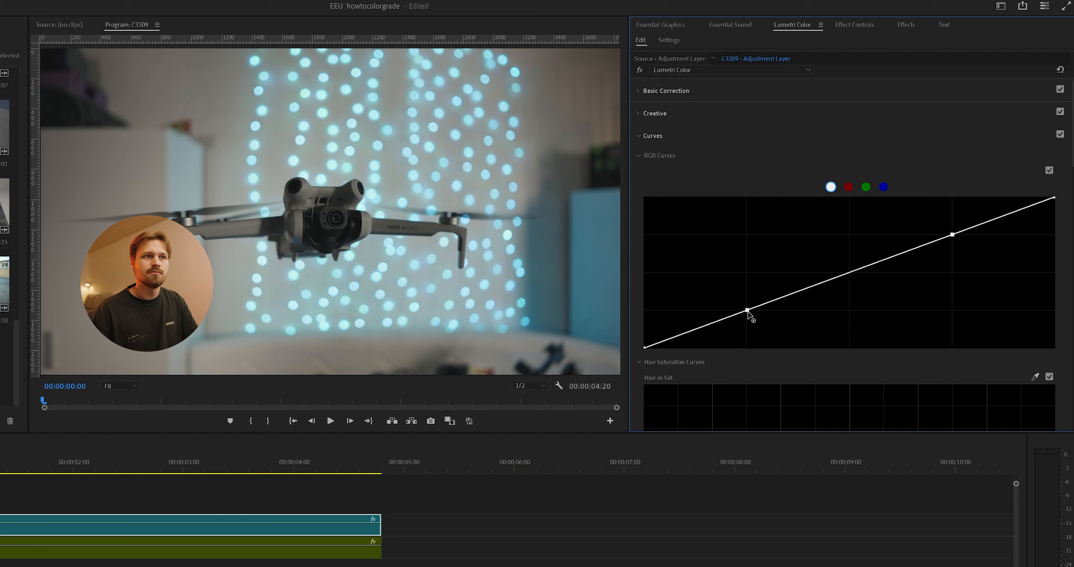
{"action": "left_click_drag", "start_coordinate": [748, 312], "coordinate": [757, 312]}
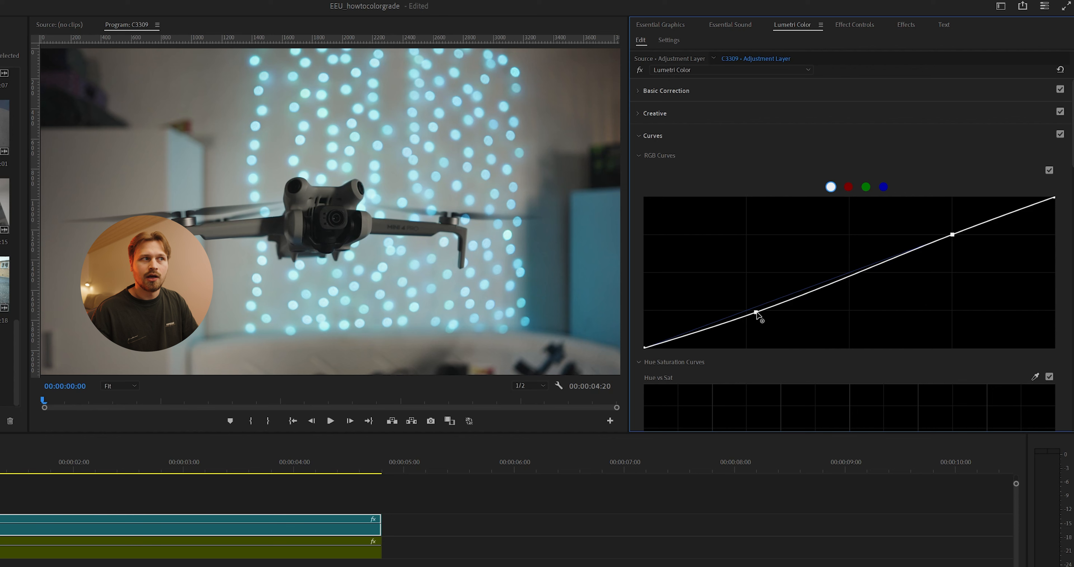
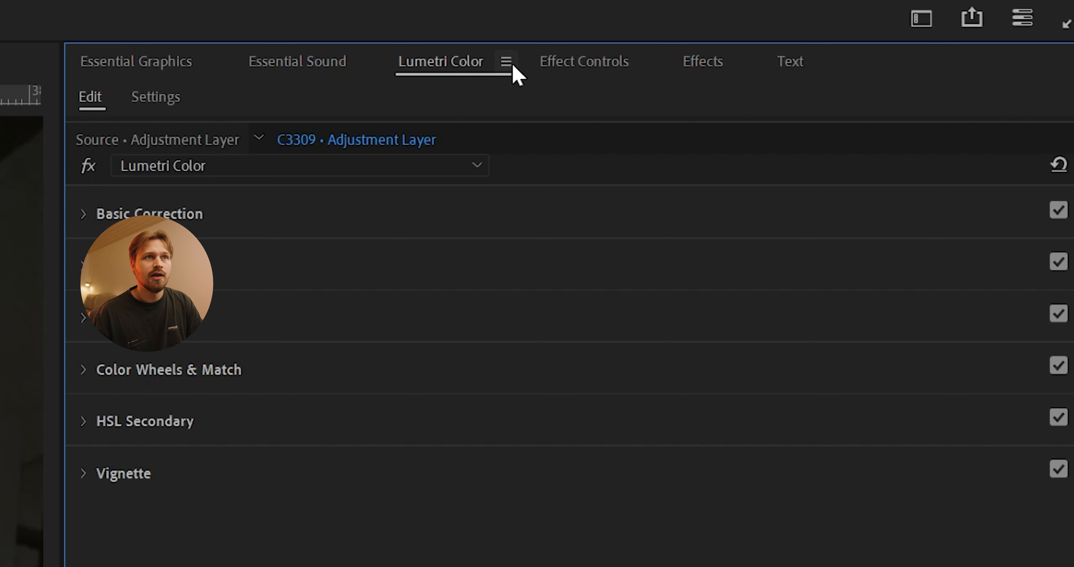
Step: Export the upper adjustment layer's grade as a .cube LUT, choosing the Conversion LUTs folder as the destination
{"action": "left_click", "coordinate": [506, 62]}
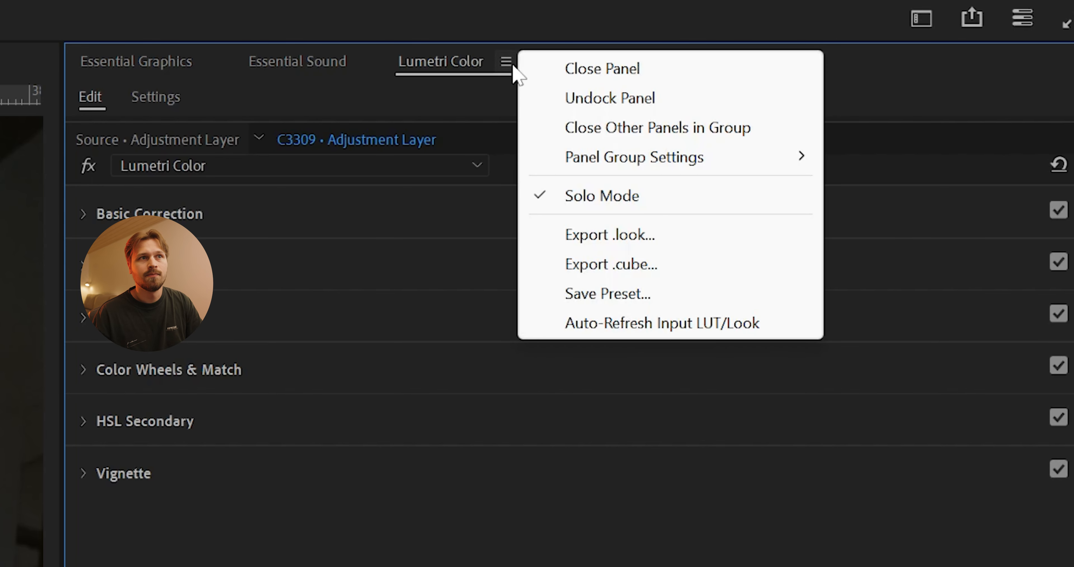
{"action": "left_click", "coordinate": [619, 266]}
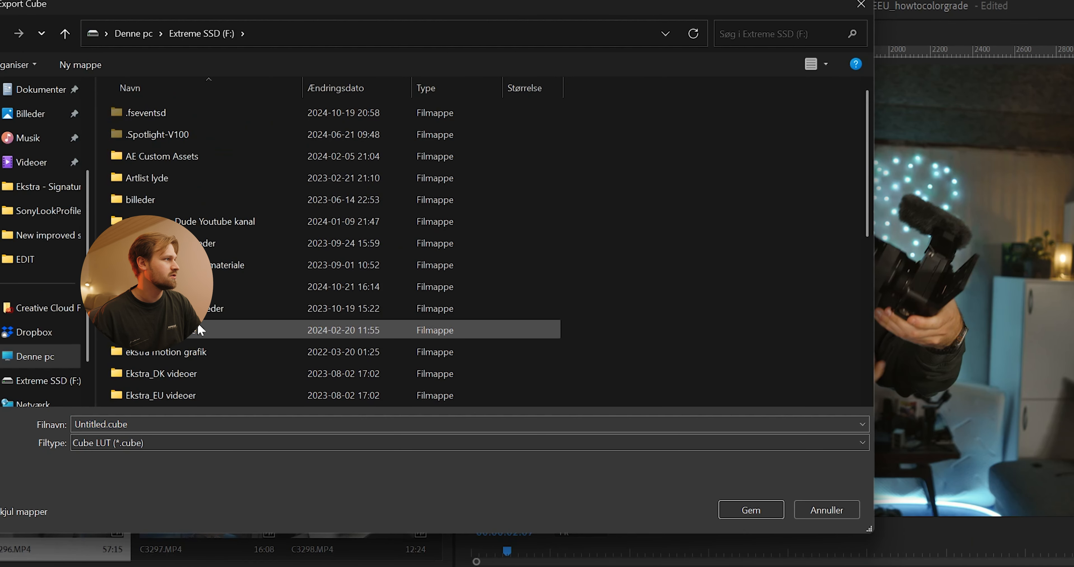
{"action": "double_click", "coordinate": [197, 286]}
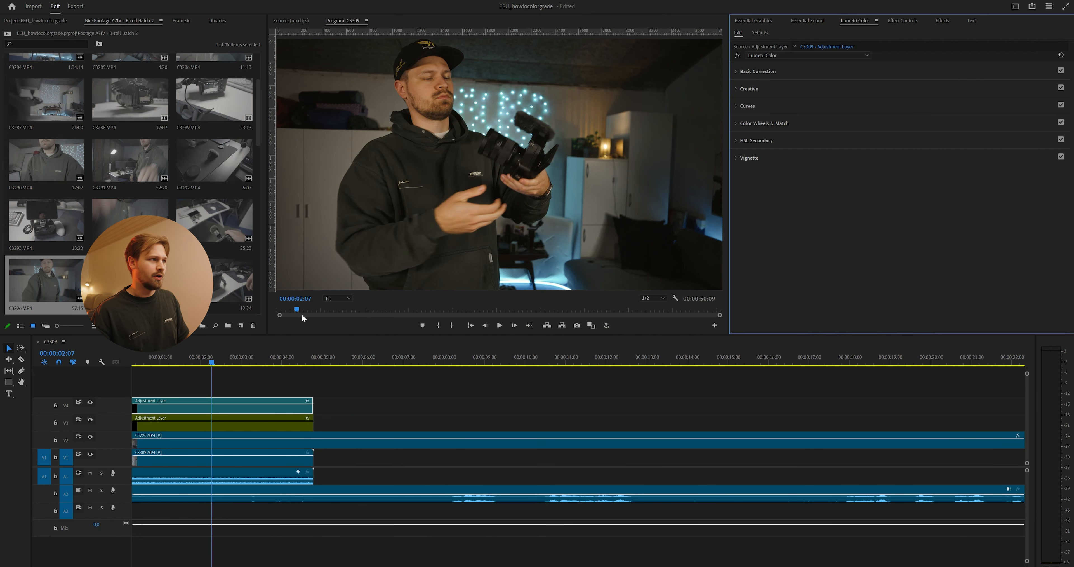
Step: Move the graded upper adjustment layer along track V4 to just after the 8-second mark and deselect it
{"action": "left_click_drag", "start_coordinate": [217, 412], "coordinate": [555, 403]}
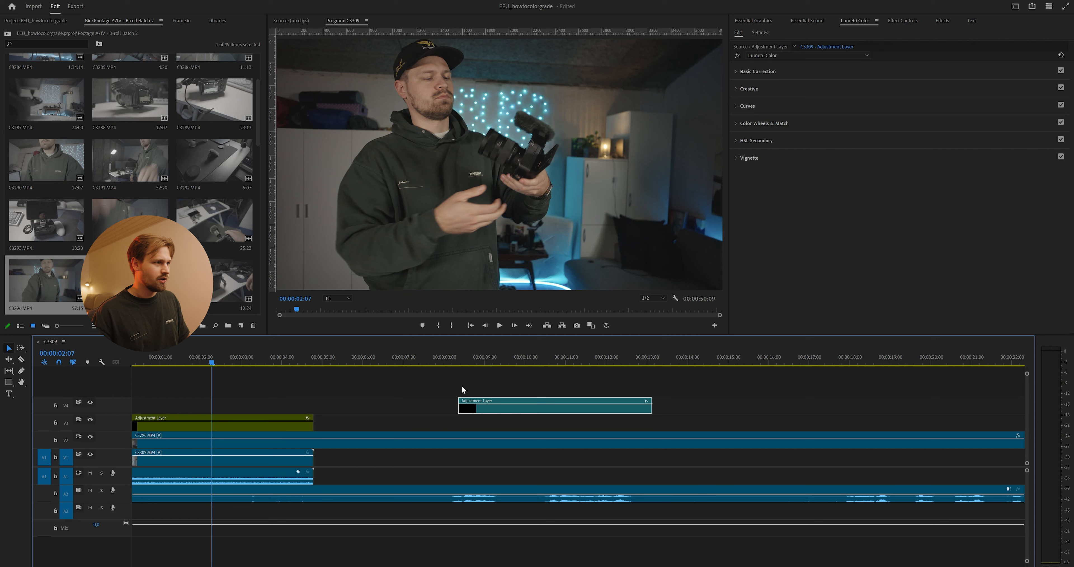
{"action": "left_click", "coordinate": [343, 396]}
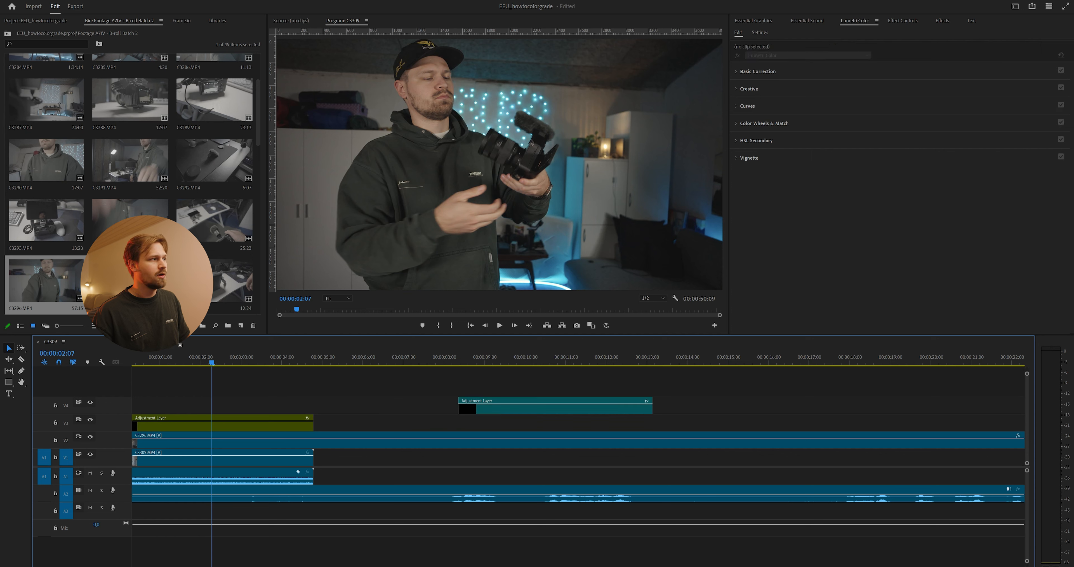
Step: Place a new adjustment layer at the start of track V4, trim its end to match the adjustment layer below, and select it
{"action": "left_click", "coordinate": [7, 33]}
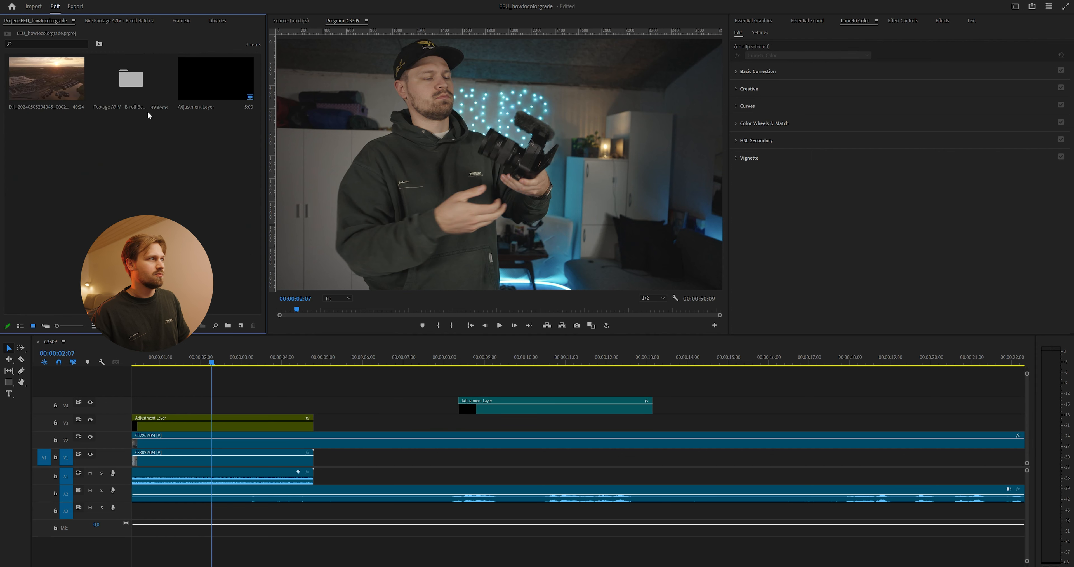
{"action": "left_click_drag", "start_coordinate": [209, 73], "coordinate": [129, 412]}
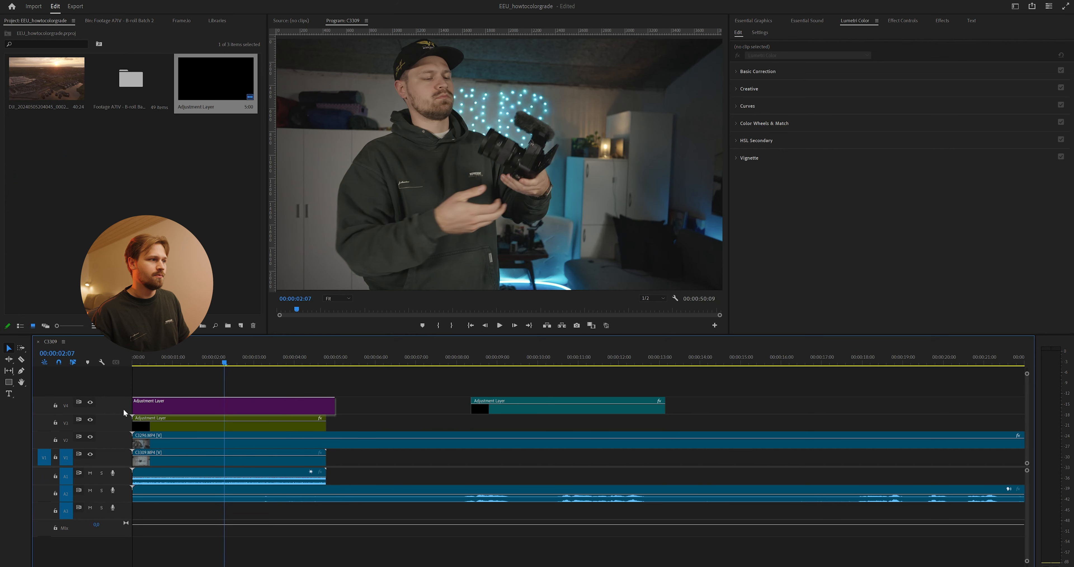
{"action": "left_click_drag", "start_coordinate": [330, 410], "coordinate": [325, 410]}
{"action": "left_click", "coordinate": [302, 411]}
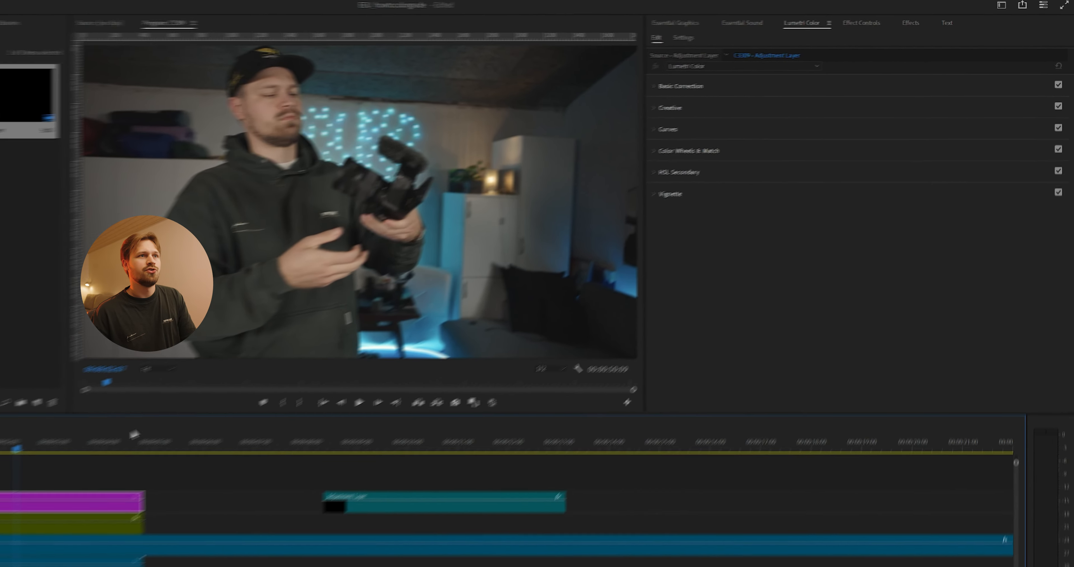
Step: Load the exported testtest LUT as the new V4 adjustment layer's creative look and reduce its intensity to about 69
{"action": "left_click", "coordinate": [665, 112]}
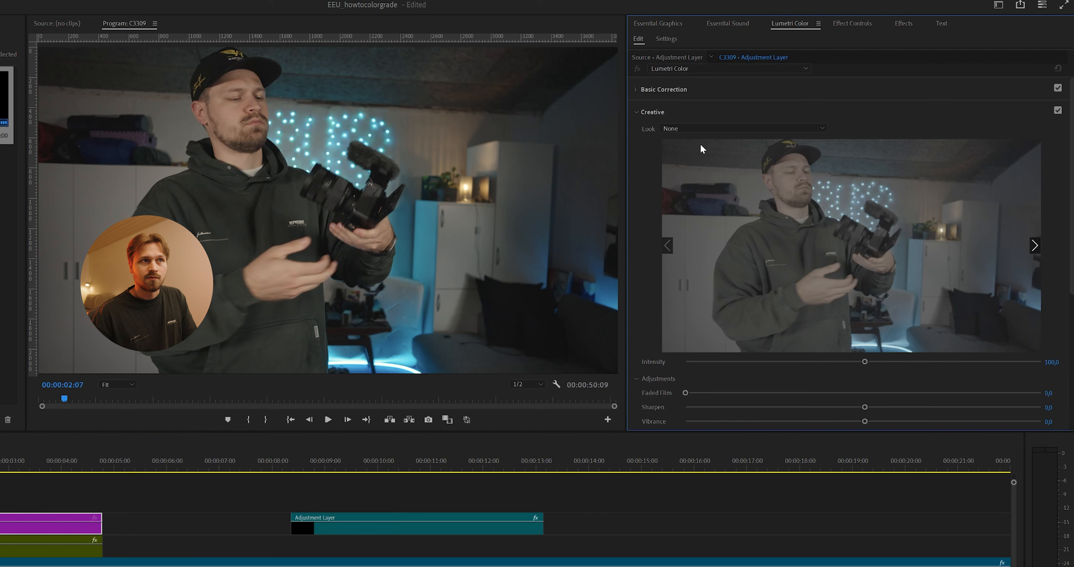
{"action": "left_click", "coordinate": [682, 128]}
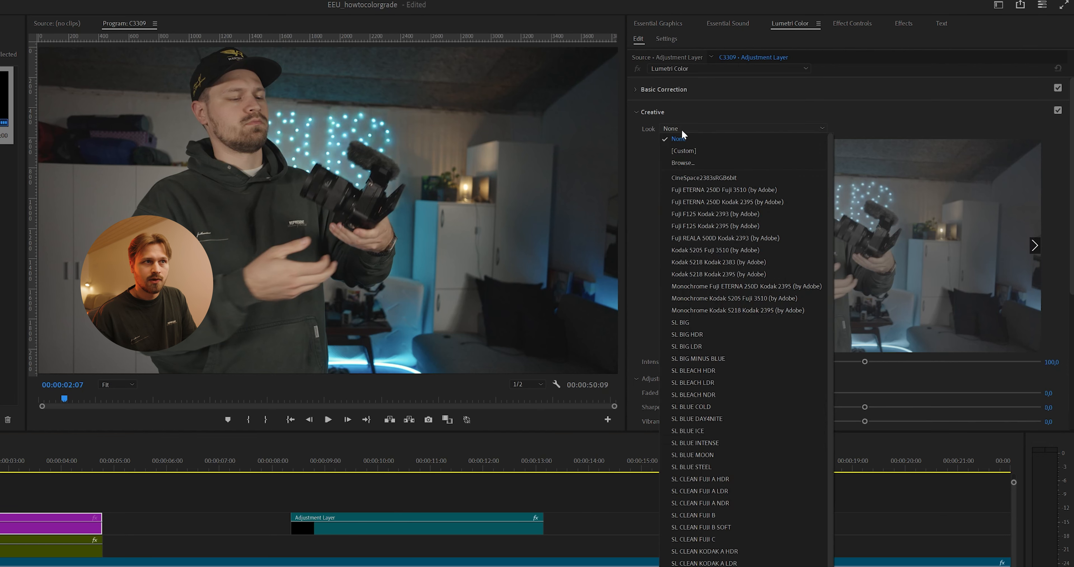
{"action": "left_click", "coordinate": [690, 164]}
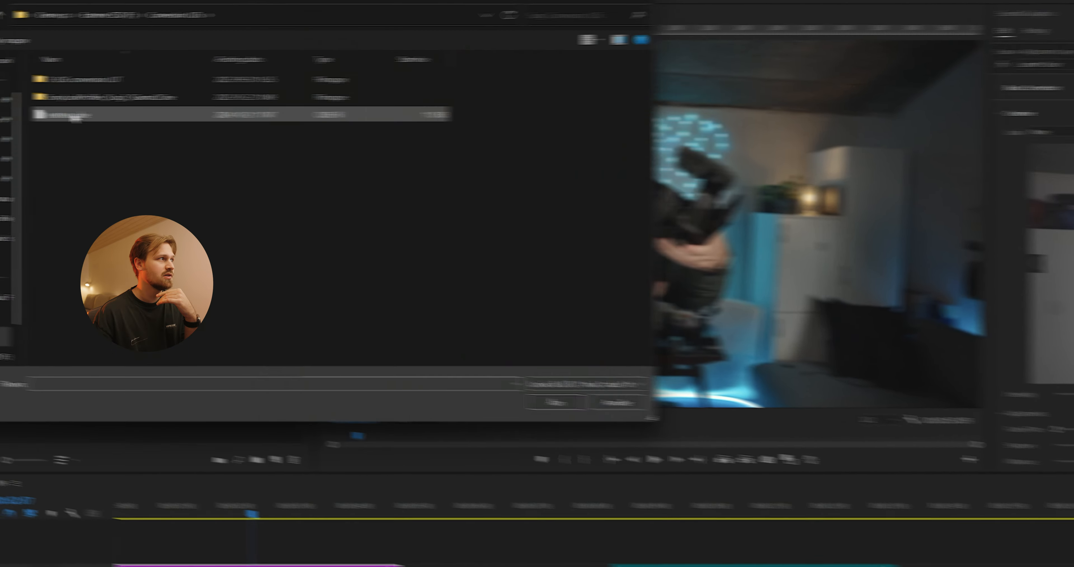
{"action": "left_click", "coordinate": [628, 411]}
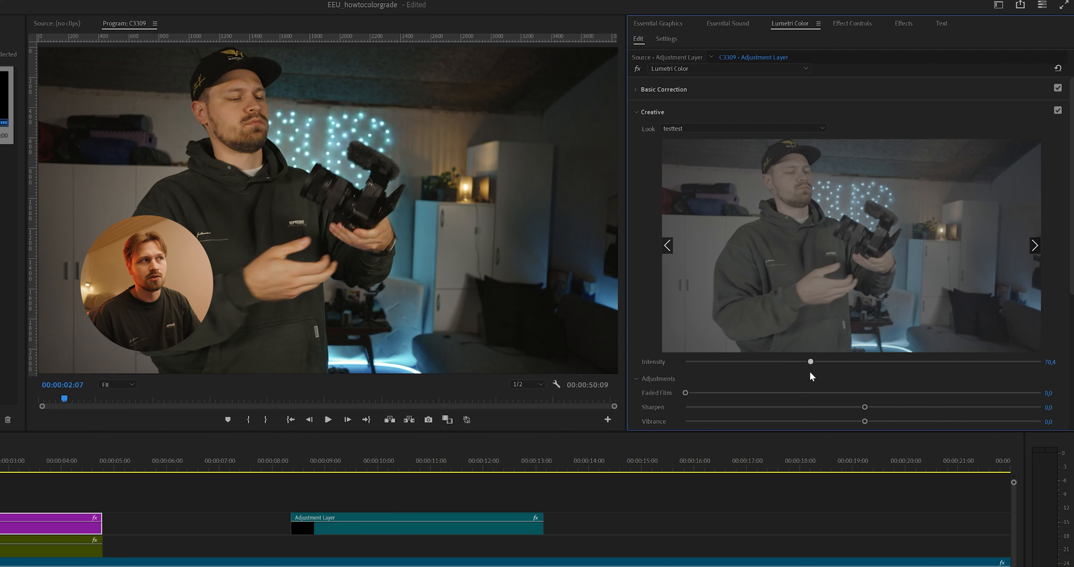
{"action": "mouse_move", "coordinate": [810, 372]}
{"action": "left_mouse_down"}
{"action": "mouse_move", "coordinate": [799, 372]}
{"action": "mouse_move", "coordinate": [809, 372]}
{"action": "left_mouse_up"}
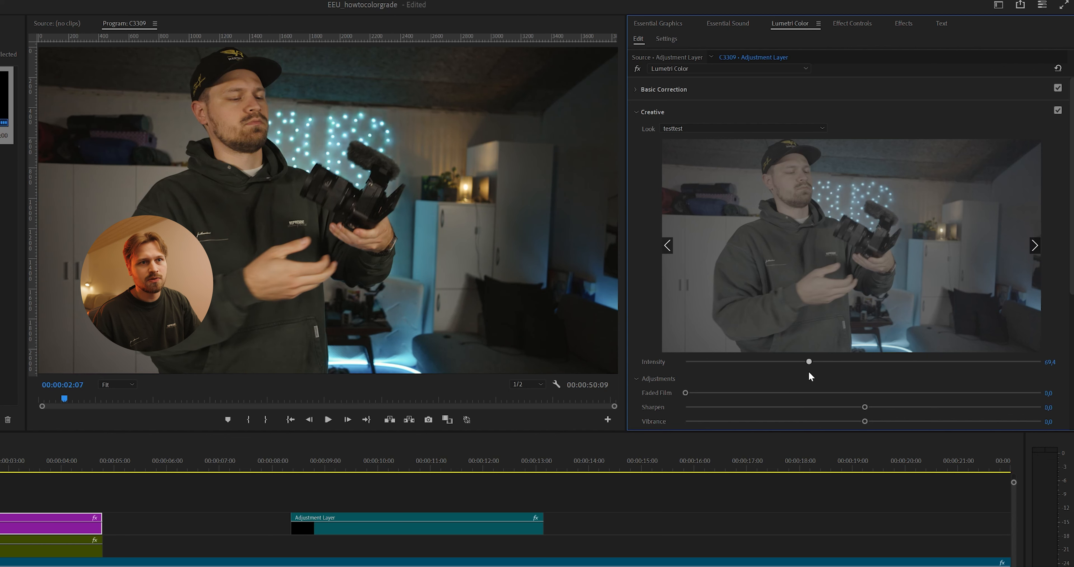
Step: Replace the adjustment layer at the start of track V4 with a fresh one, trimmed to match the adjustment layer below
{"action": "left_click", "coordinate": [137, 501]}
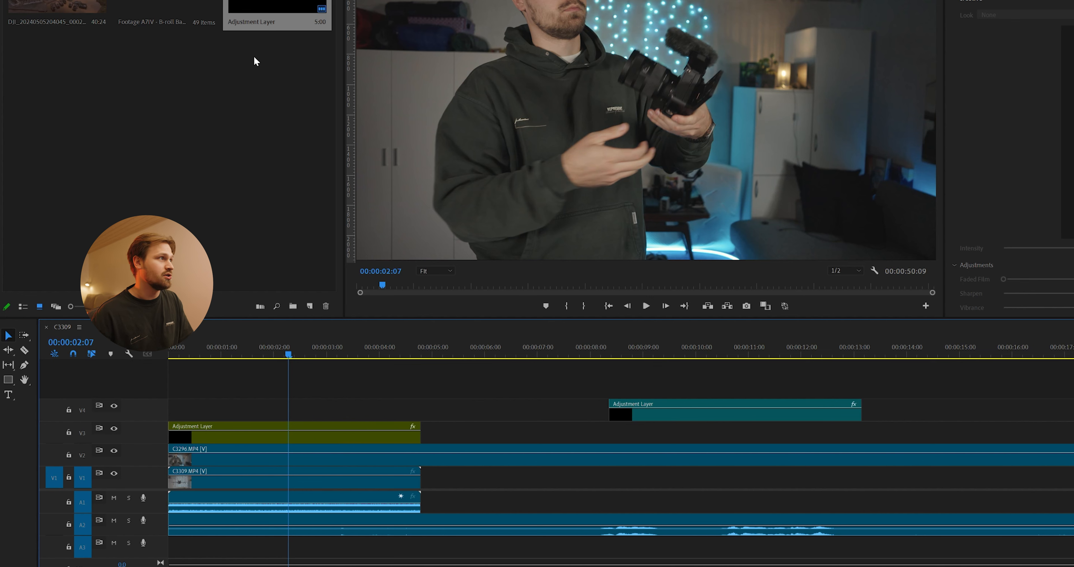
{"action": "left_click_drag", "start_coordinate": [247, 6], "coordinate": [167, 408]}
{"action": "left_click_drag", "start_coordinate": [427, 414], "coordinate": [420, 414]}
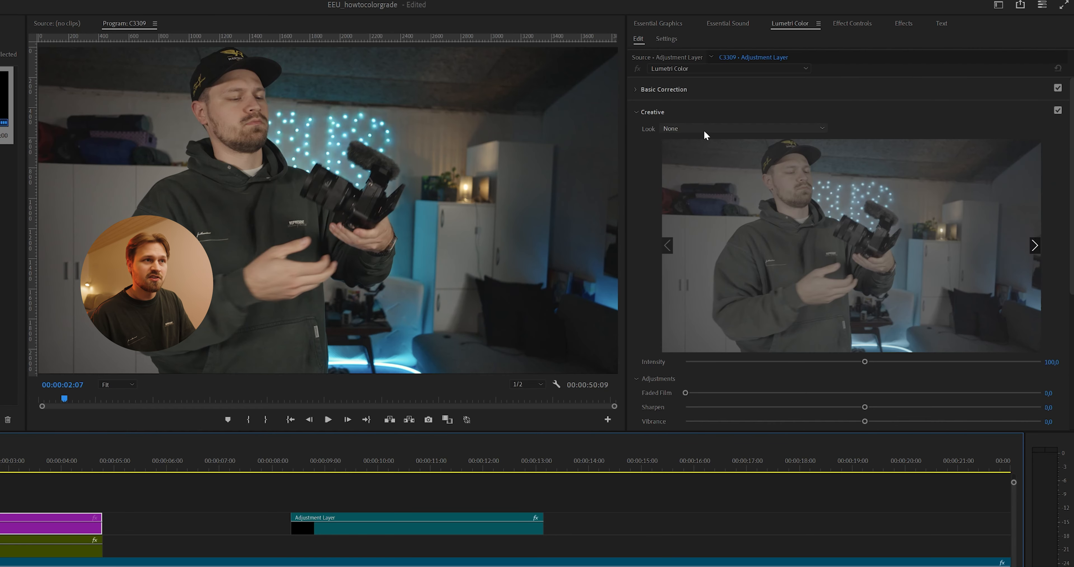
Step: Try the Ekstra - Desert Desire.cube look on the V4 adjustment layer, testing an intensity of about 50 before restoring 100
{"action": "left_click", "coordinate": [704, 130]}
{"action": "left_click", "coordinate": [686, 158]}
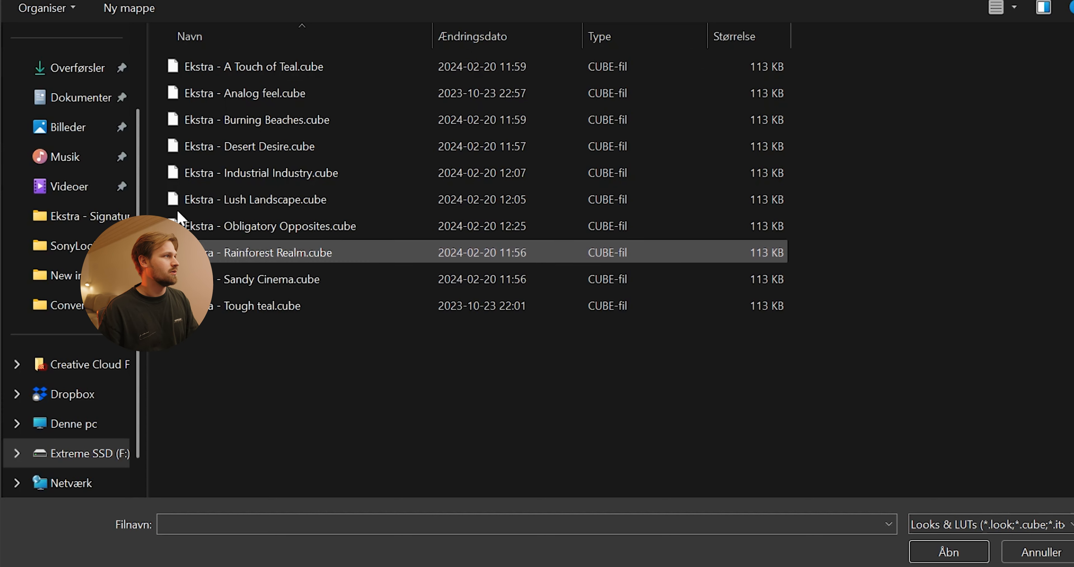
{"action": "left_click", "coordinate": [265, 145]}
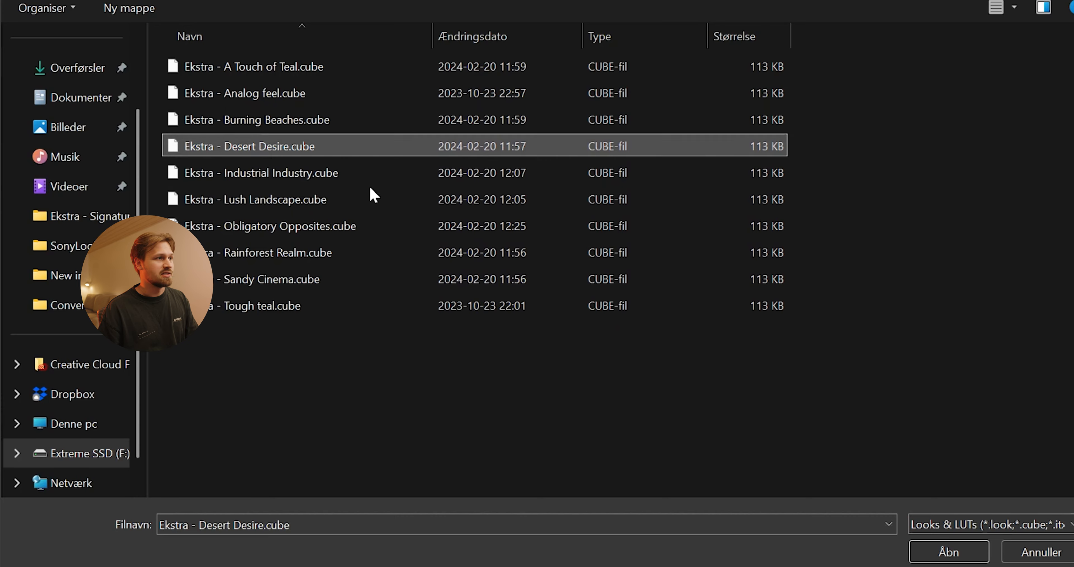
{"action": "left_click", "coordinate": [949, 551]}
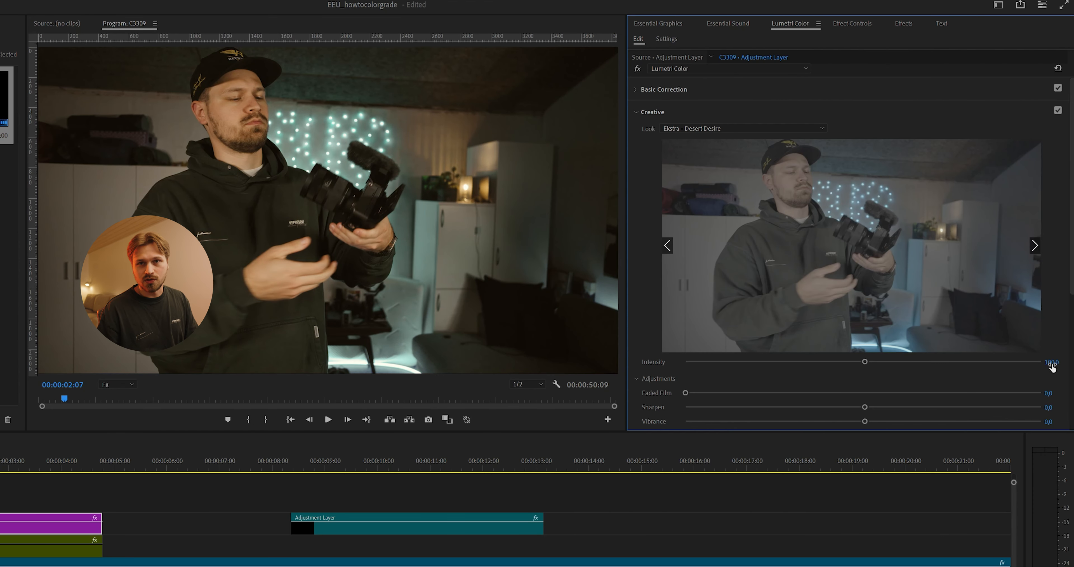
{"action": "left_click_drag", "start_coordinate": [864, 362], "coordinate": [747, 364]}
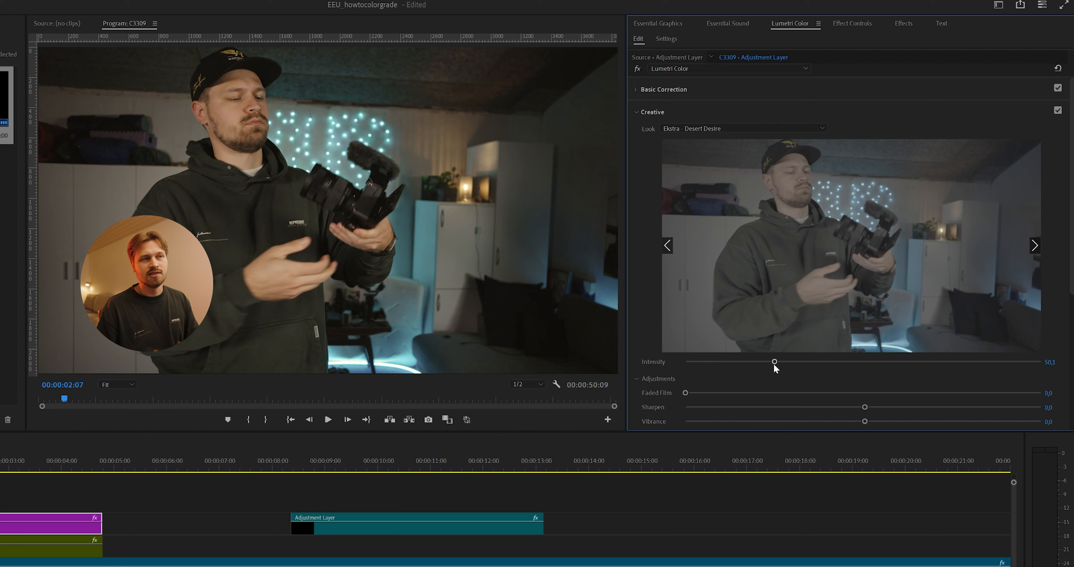
{"action": "double_click", "coordinate": [774, 362]}
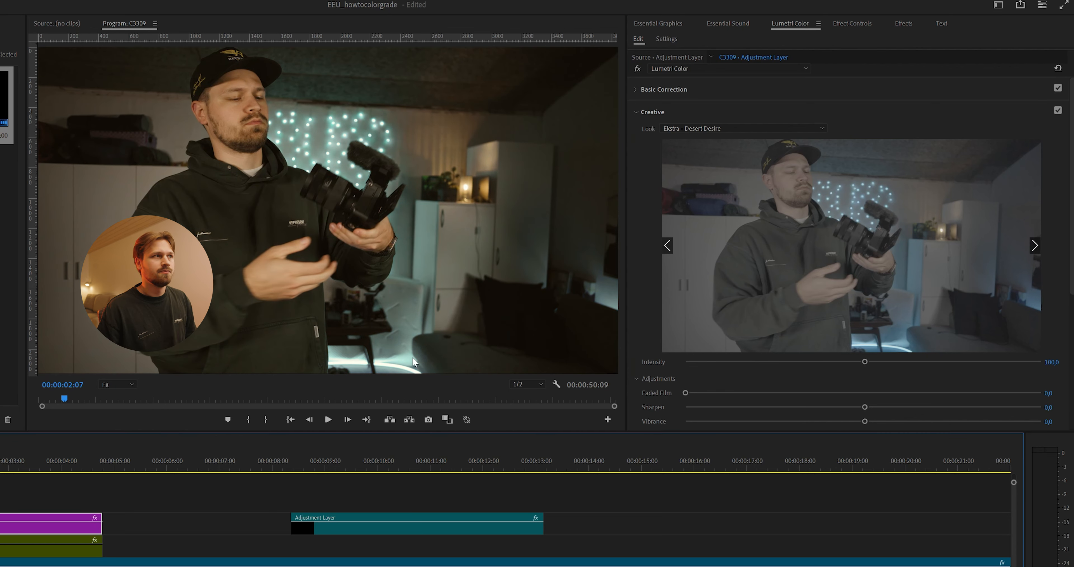
Step: Set the V4 adjustment layer's creative look to Ekstra - Tough teal.cube from the Ekstra - Signature folder
{"action": "left_click", "coordinate": [708, 129]}
{"action": "left_click", "coordinate": [723, 154]}
{"action": "left_click", "coordinate": [276, 305]}
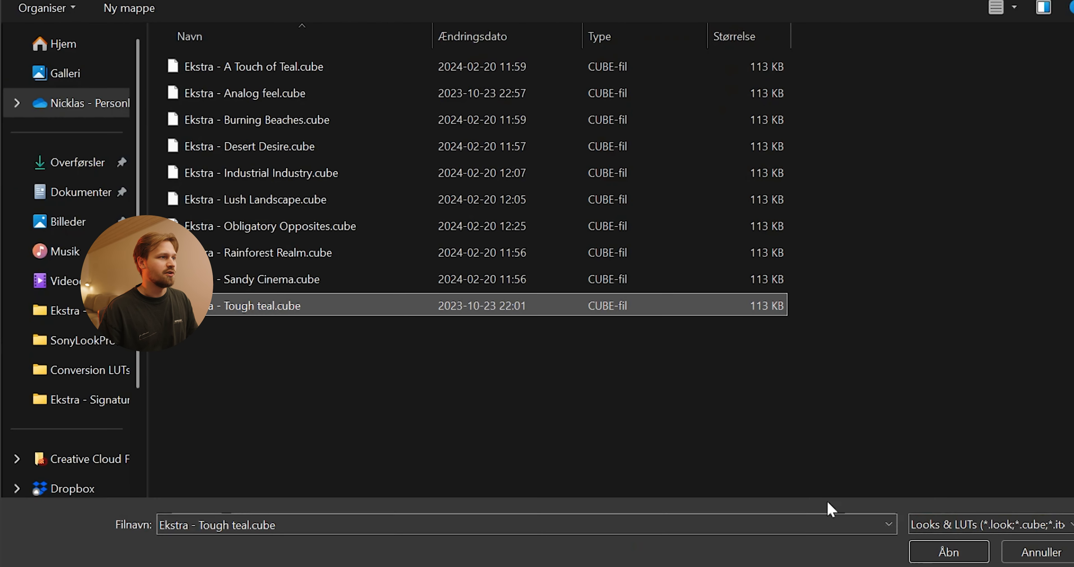
{"action": "left_click", "coordinate": [948, 551]}
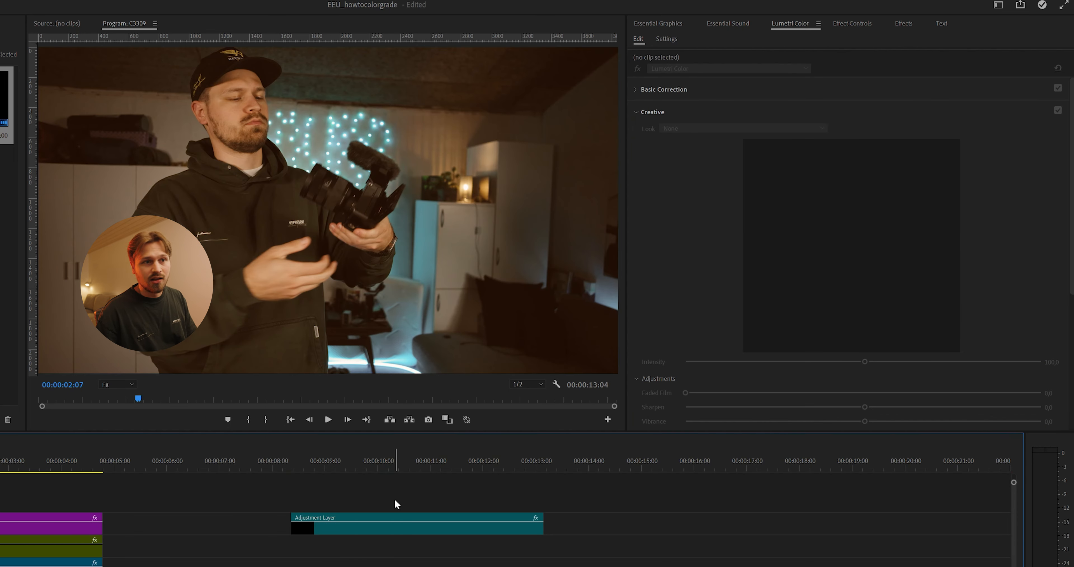
Step: Remove the spare V4 adjustment layer and place adjustment layers on V3 and V4 above the drone clip, extending to about 31 seconds
{"action": "left_click", "coordinate": [385, 520]}
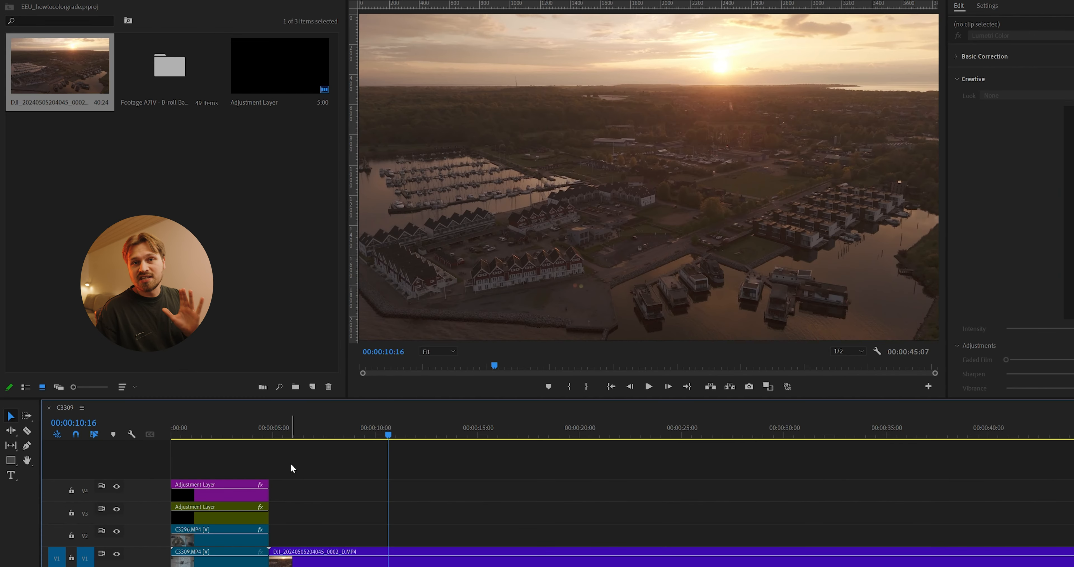
{"action": "left_click", "coordinate": [244, 83]}
{"action": "left_click_drag", "start_coordinate": [279, 79], "coordinate": [325, 521]}
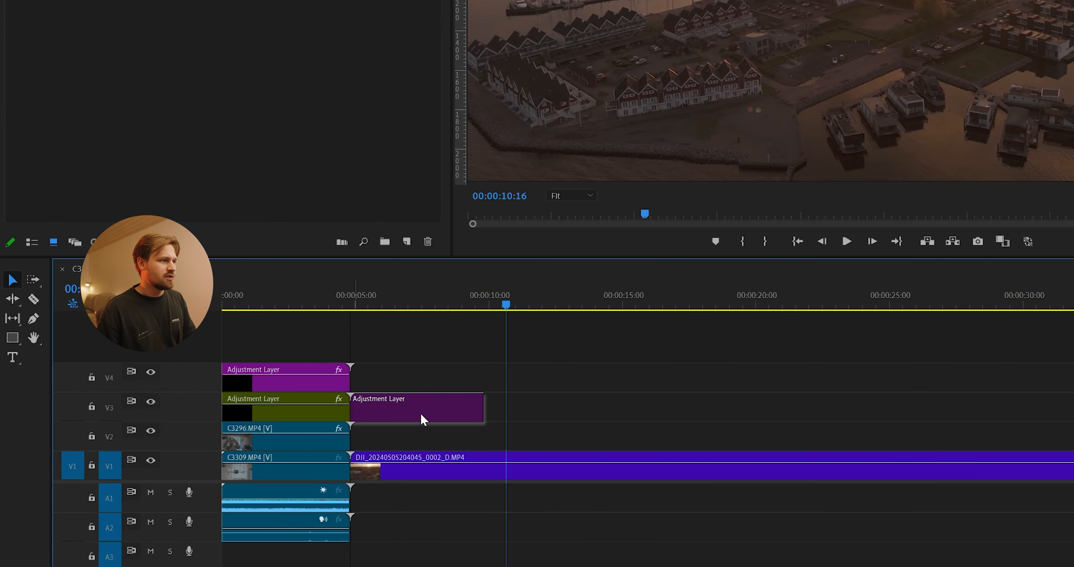
{"action": "left_click_drag", "start_coordinate": [422, 418], "coordinate": [472, 421]}
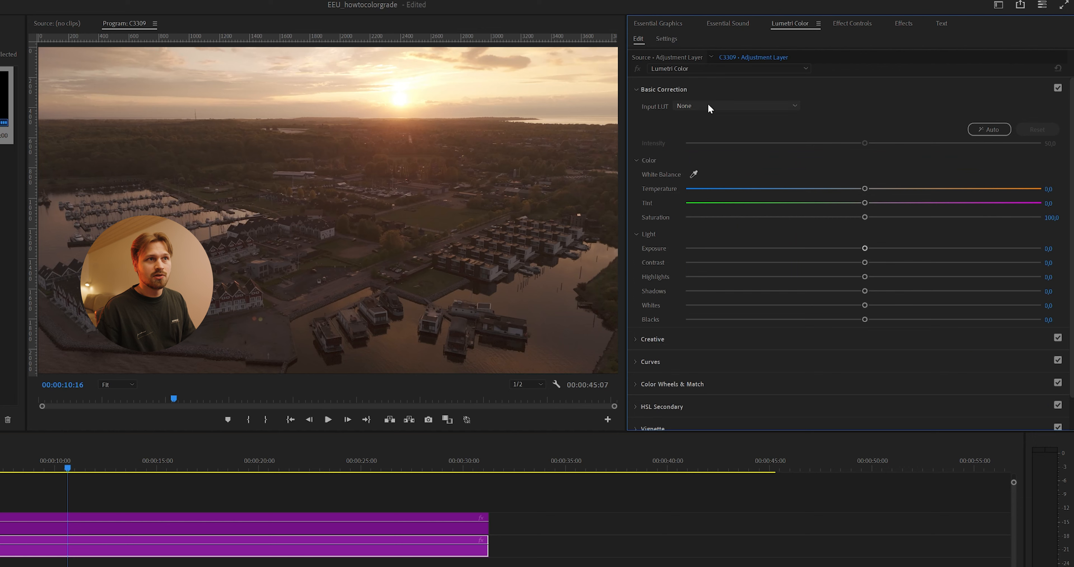
Step: Set the V3 adjustment layer's input LUT to DJI Air 3 D-Log M to Rec.709 V1_.cube from the D-LOG conversion LUT folder
{"action": "left_click", "coordinate": [708, 106]}
{"action": "left_click", "coordinate": [709, 134]}
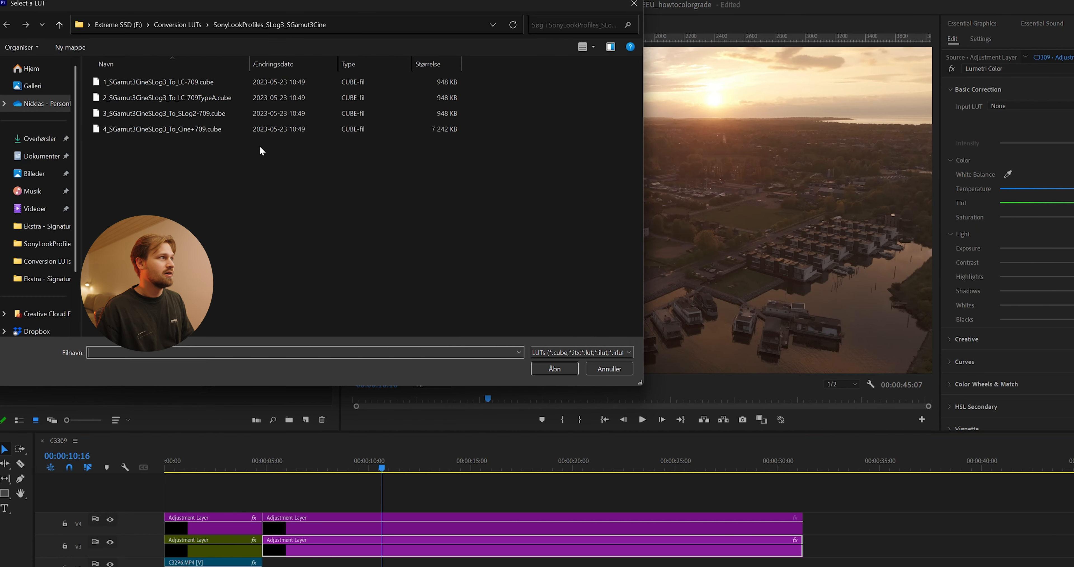
{"action": "left_click", "coordinate": [178, 24]}
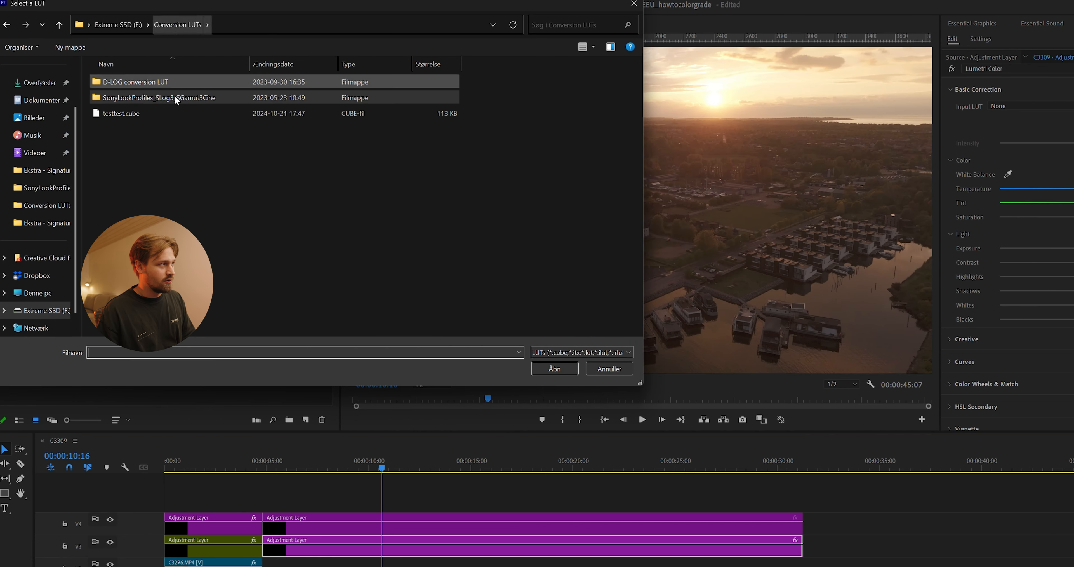
{"action": "double_click", "coordinate": [177, 78]}
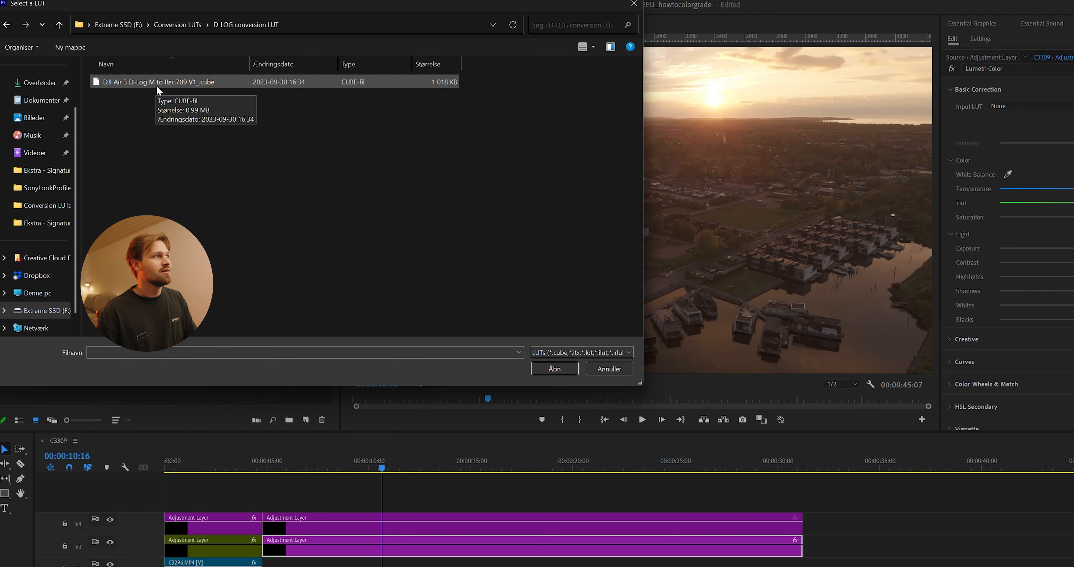
{"action": "left_click", "coordinate": [154, 84]}
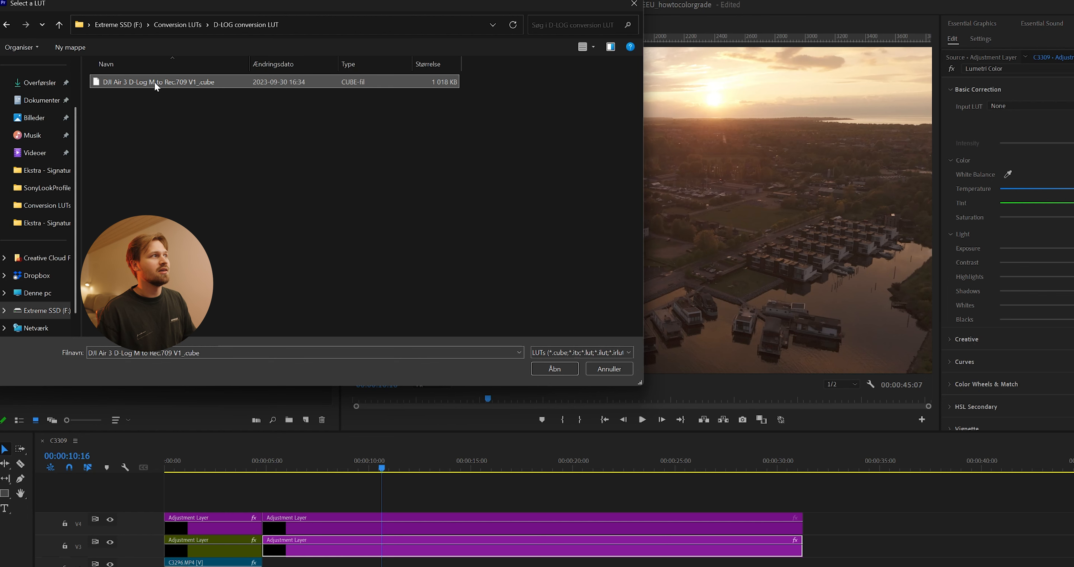
{"action": "left_click", "coordinate": [554, 369]}
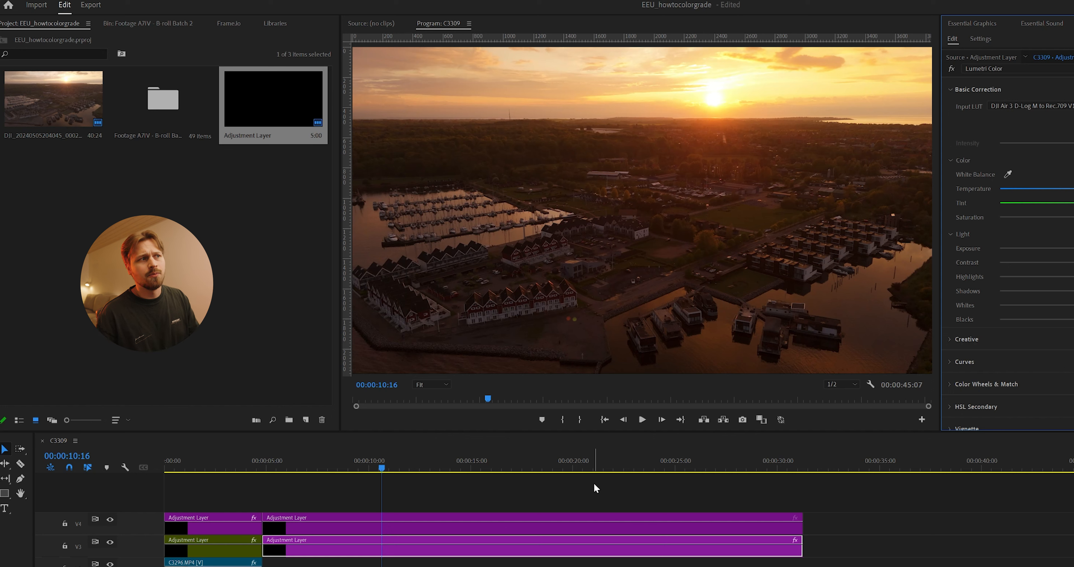
Step: Apply the Ekstra - A Touch of Teal.cube creative look to the V4 adjustment layer above the drone clip
{"action": "left_click", "coordinate": [476, 533]}
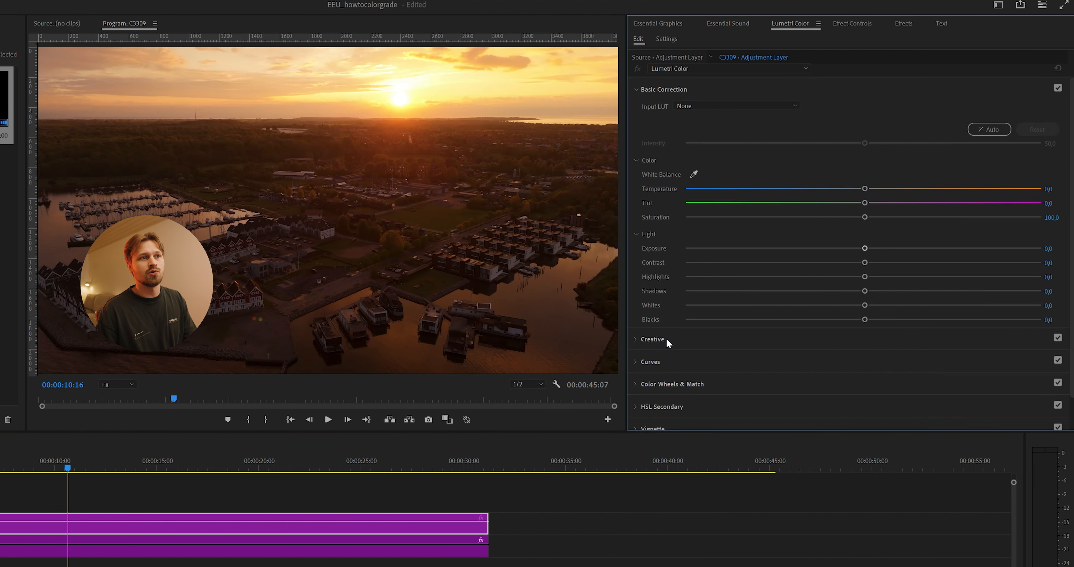
{"action": "left_click", "coordinate": [981, 339]}
{"action": "left_click", "coordinate": [703, 128]}
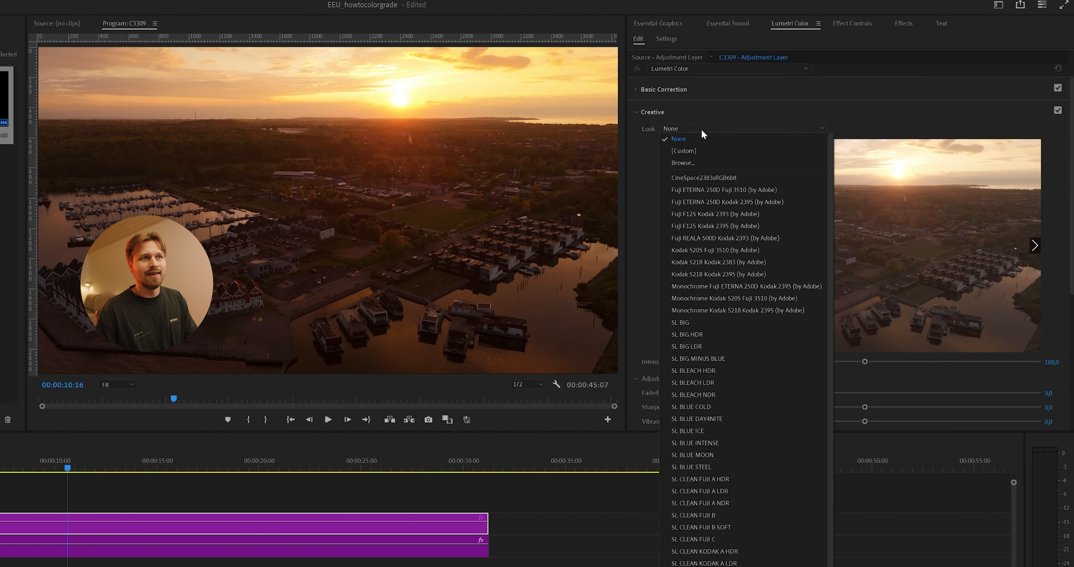
{"action": "left_click", "coordinate": [703, 161]}
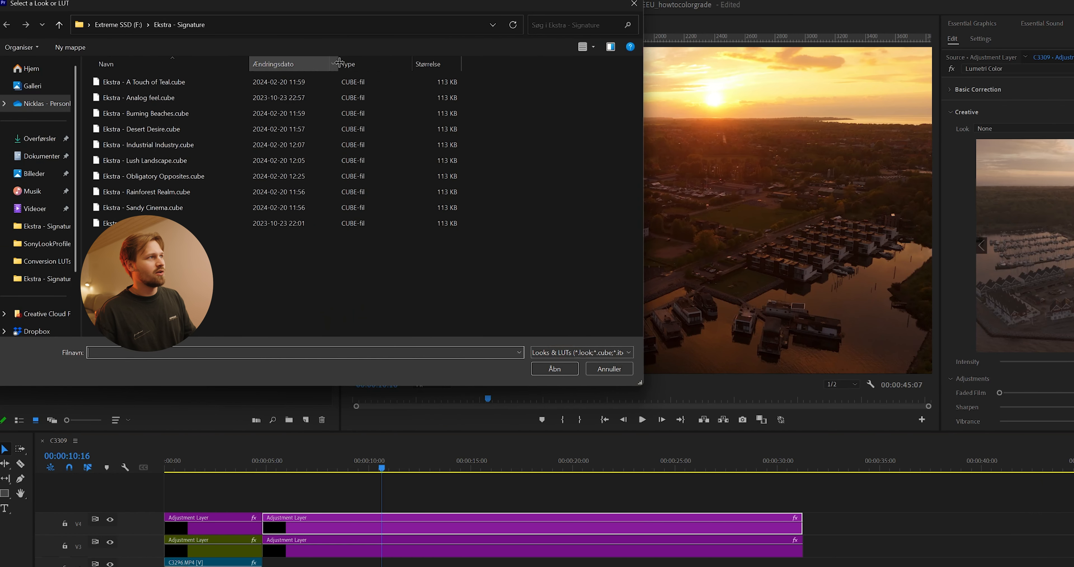
{"action": "left_click", "coordinate": [169, 74]}
{"action": "left_click", "coordinate": [563, 359]}
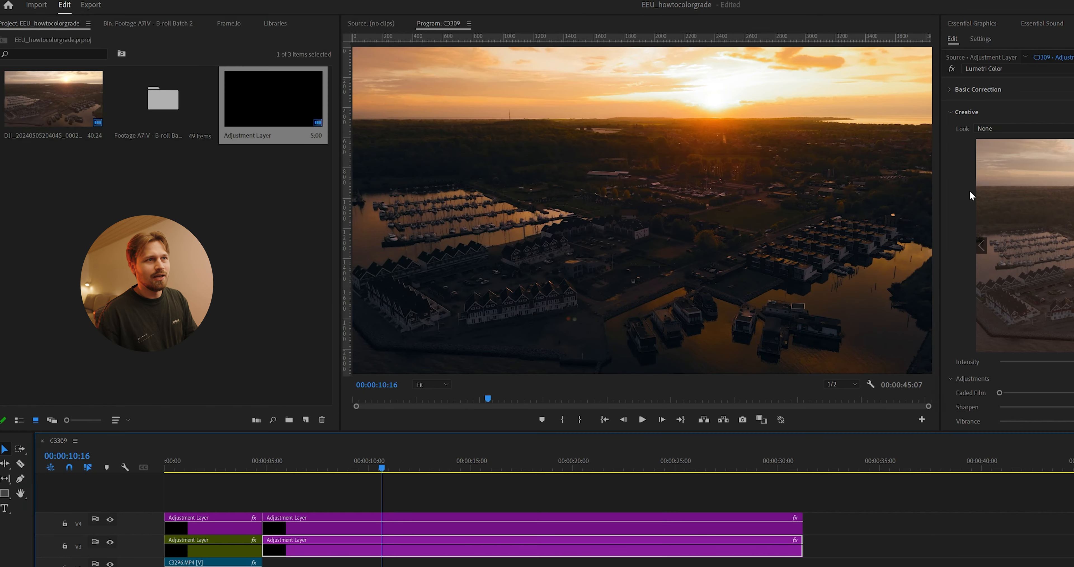
Step: Raise the V3 adjustment layer's exposure slightly and set the V4 layer's creative look to Ekstra - Sandy Cinema.cube
{"action": "left_click", "coordinate": [1040, 89]}
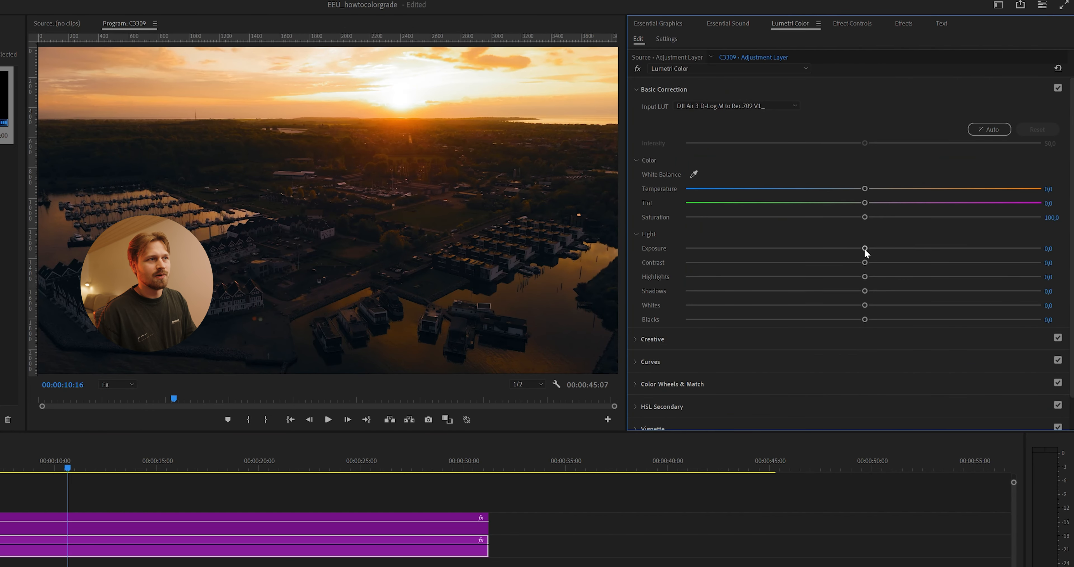
{"action": "left_click_drag", "start_coordinate": [865, 248], "coordinate": [873, 249]}
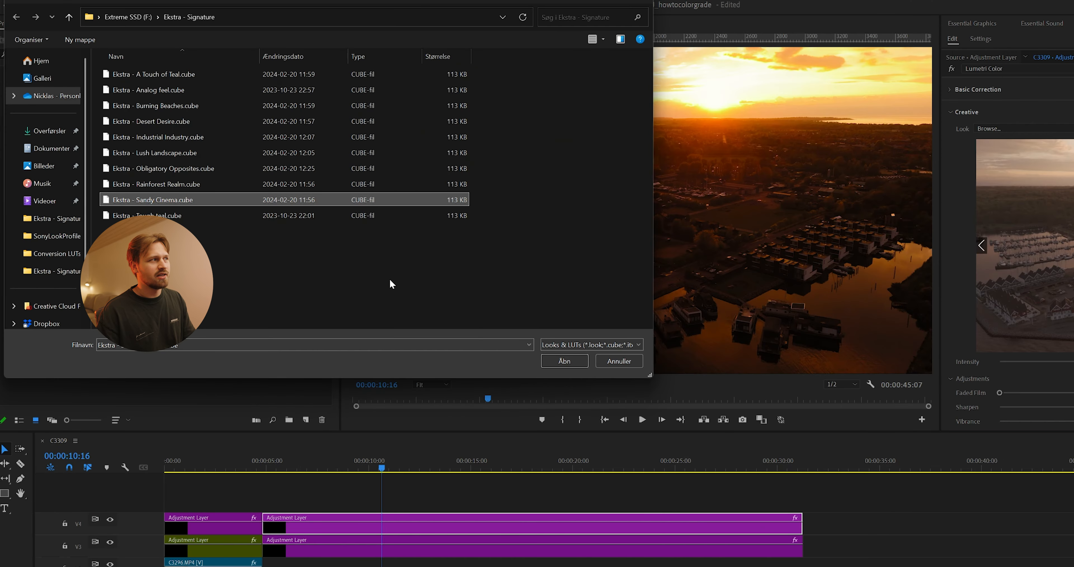
{"action": "left_click", "coordinate": [566, 361]}
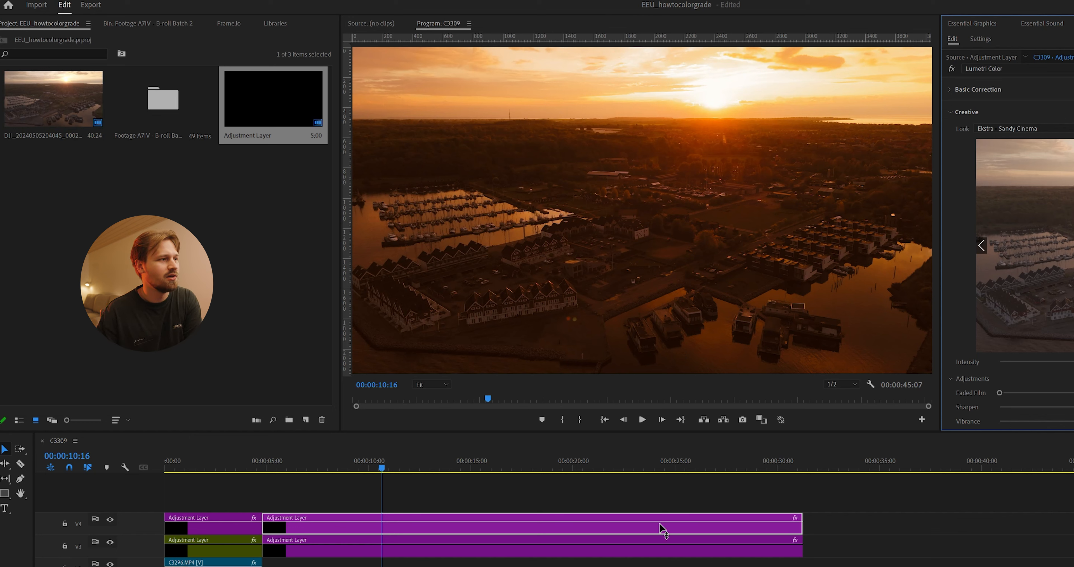
Step: Open the basic corrections of the V3 adjustment layer and check the graded drone clip near the 8-second mark
{"action": "left_click", "coordinate": [601, 552]}
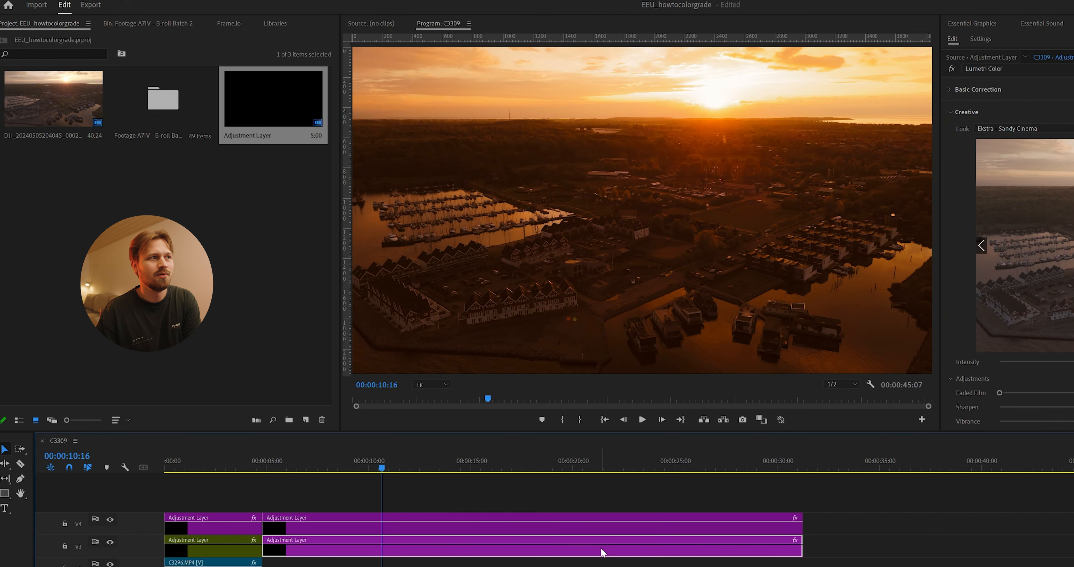
{"action": "left_click", "coordinate": [1004, 100]}
{"action": "left_click", "coordinate": [997, 512]}
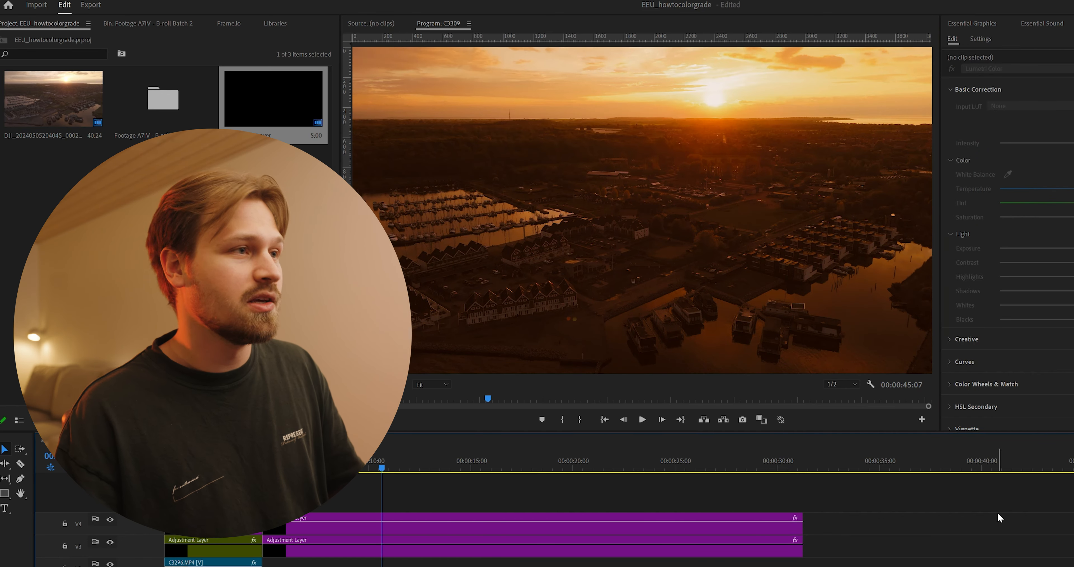
{"action": "left_click", "coordinate": [324, 466]}
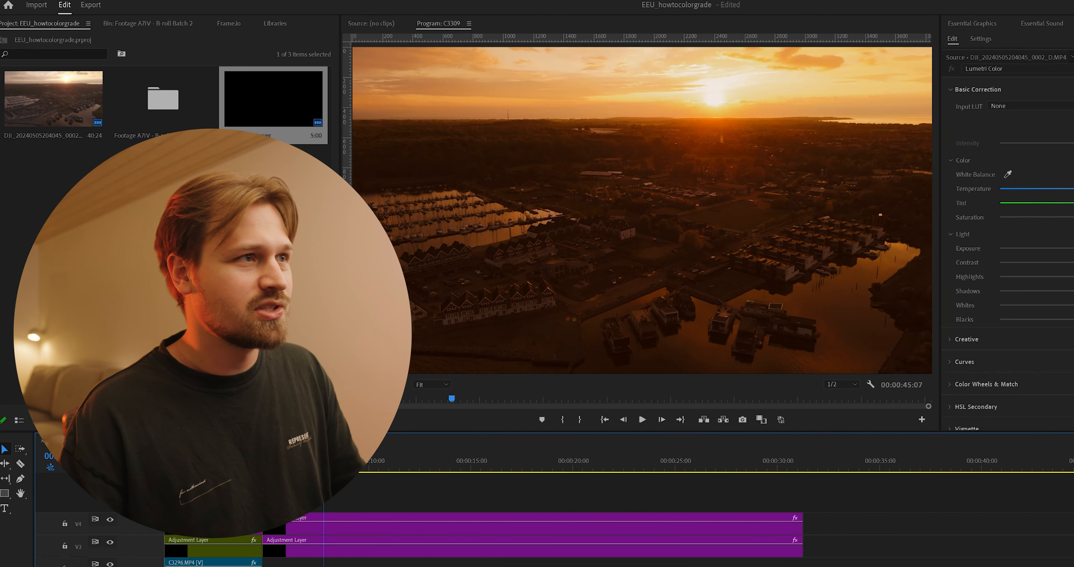